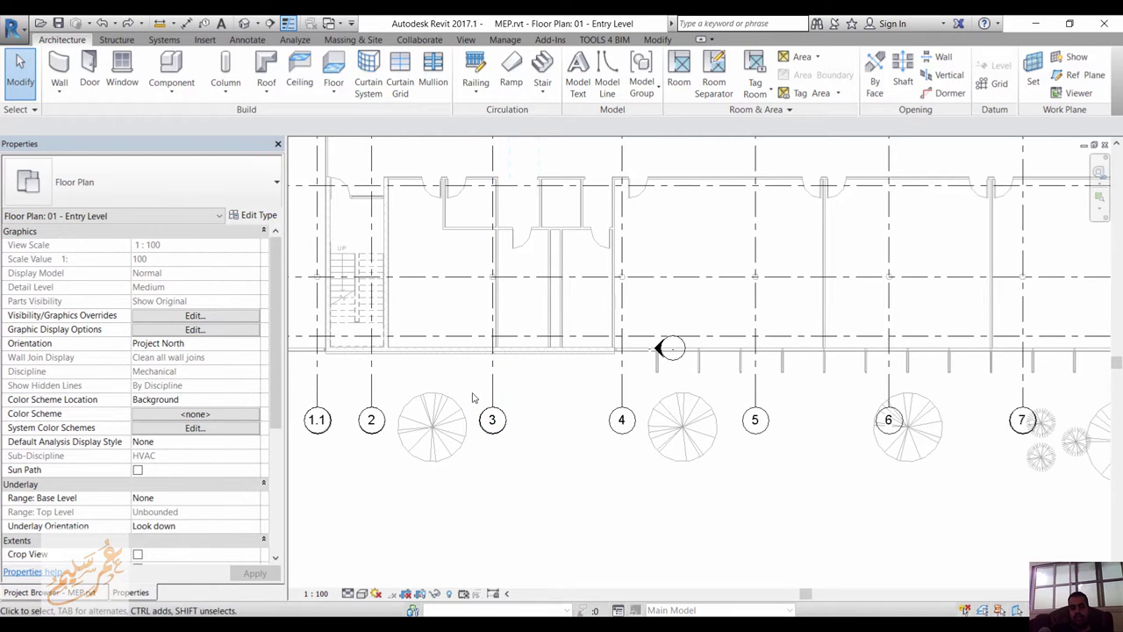
Drag grid 3's bubble up so host bubbles 1.1–7 sit just below the building edge
{"action": "left_click", "coordinate": [494, 395]}
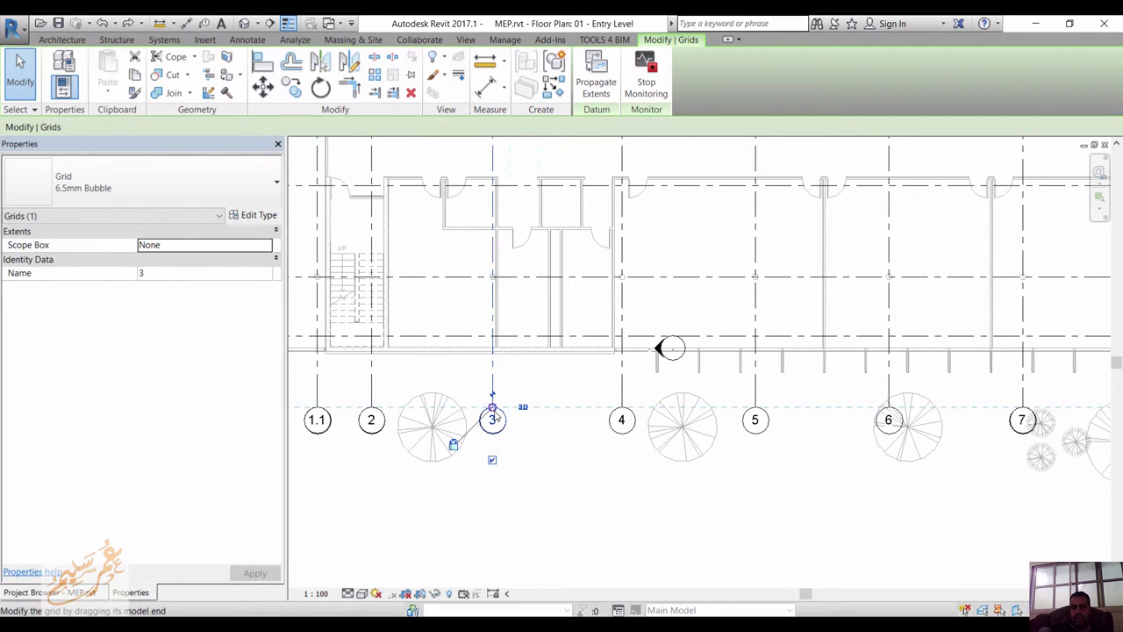
{"action": "left_click_drag", "start_coordinate": [492, 409], "coordinate": [492, 363]}
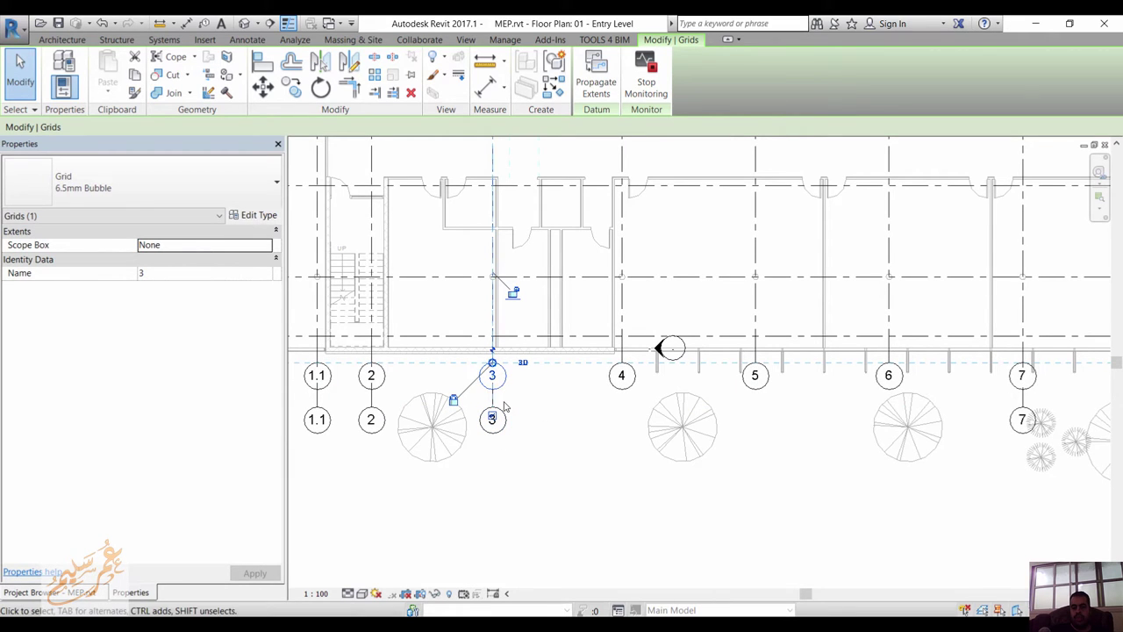
{"action": "left_click", "coordinate": [554, 445]}
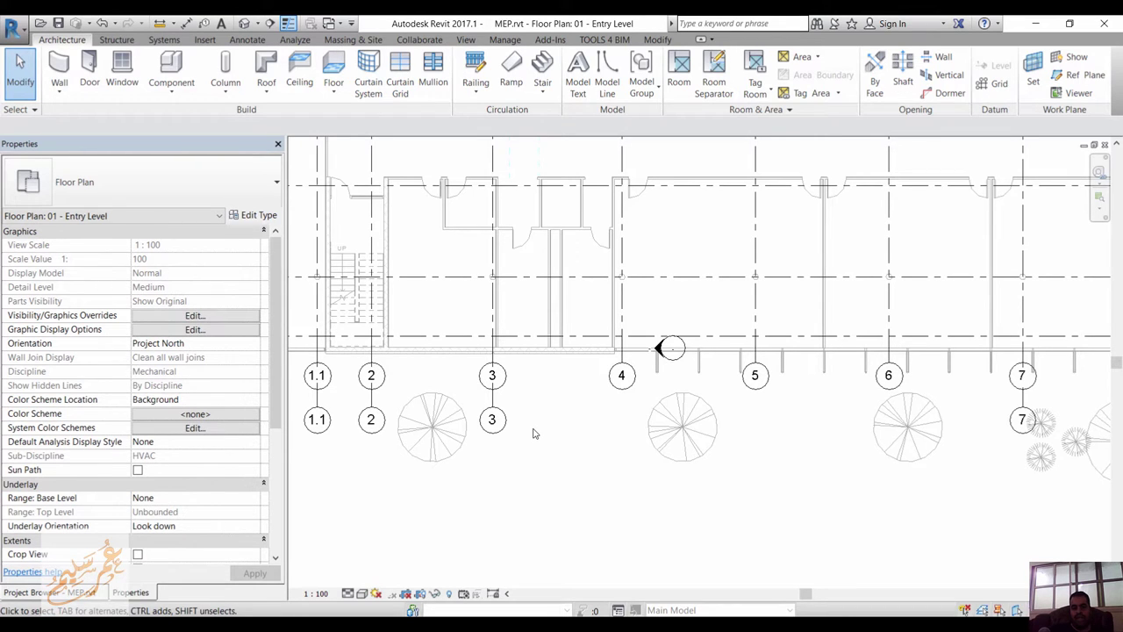
Check the view's Revit Links overrides with VG, then cancel without changes
{"action": "scroll", "coordinate": [263, 439], "scroll_direction": "down", "scroll_amount": 5}
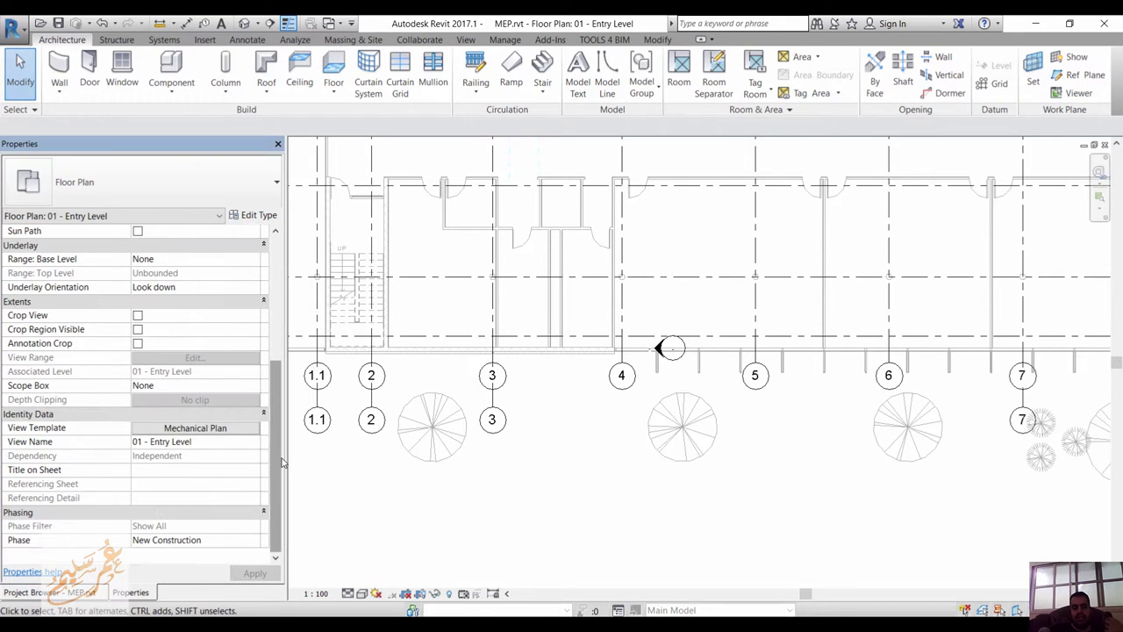
{"action": "key", "text": "v"}
{"action": "key", "text": "v"}
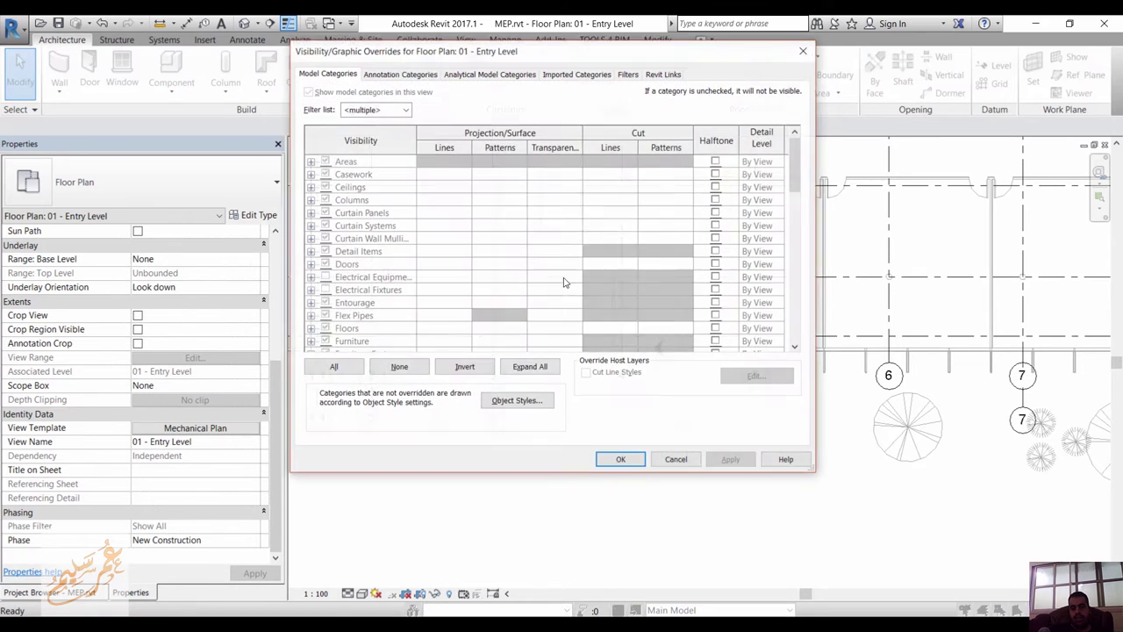
{"action": "left_click", "coordinate": [658, 76]}
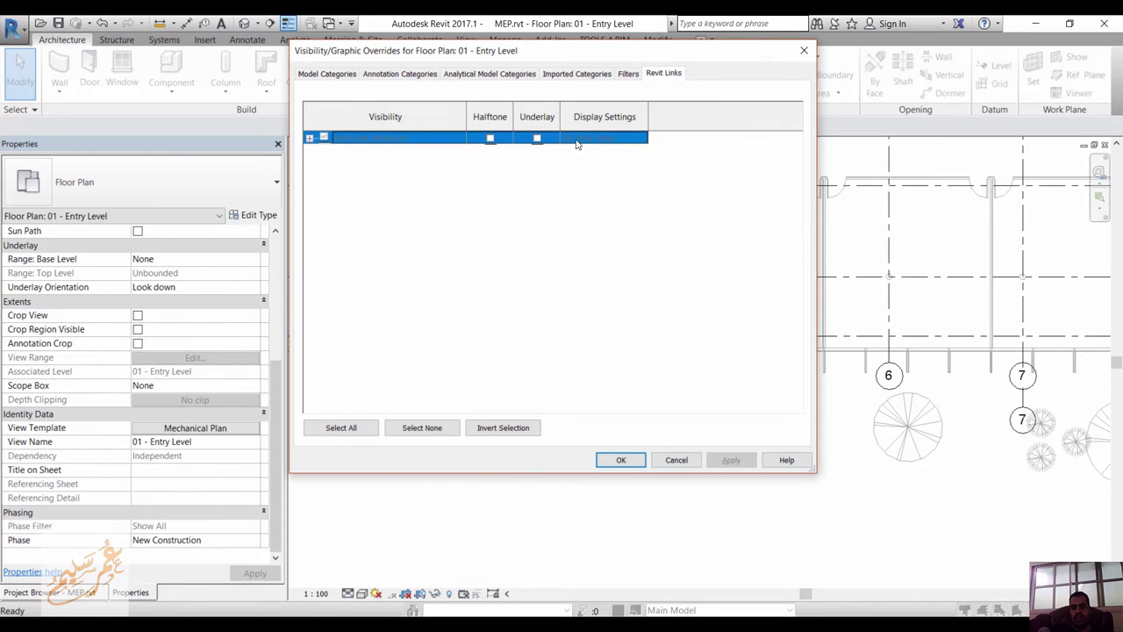
{"action": "left_click", "coordinate": [664, 463]}
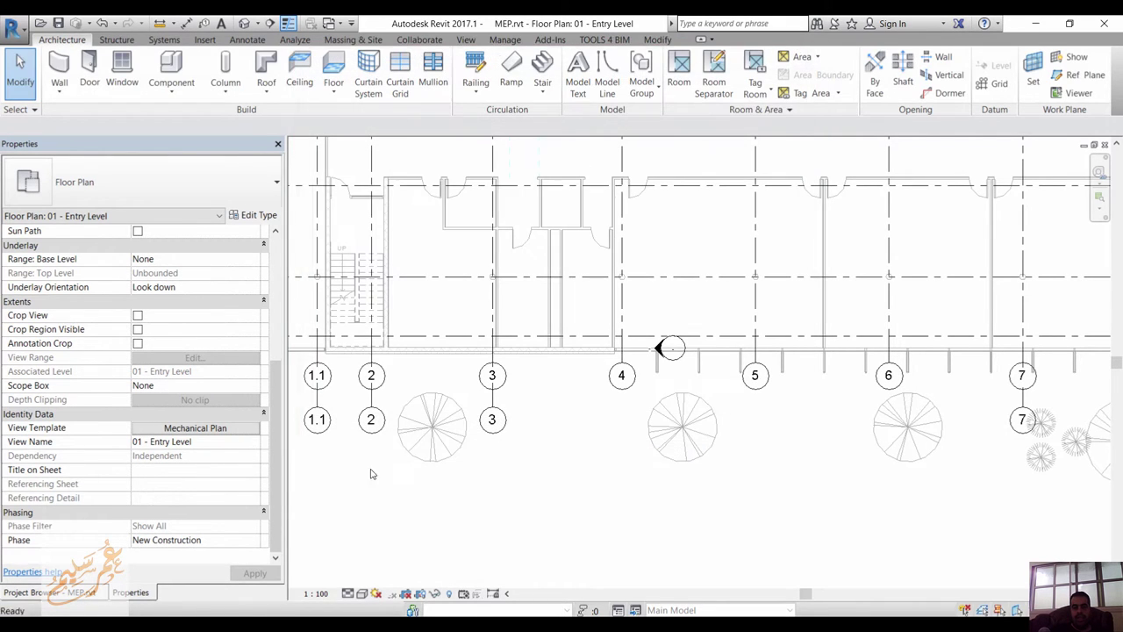
Open Arch Link Model.rvt's display settings in the Mechanical Plan template's RVT Links overrides
{"action": "left_click", "coordinate": [170, 432]}
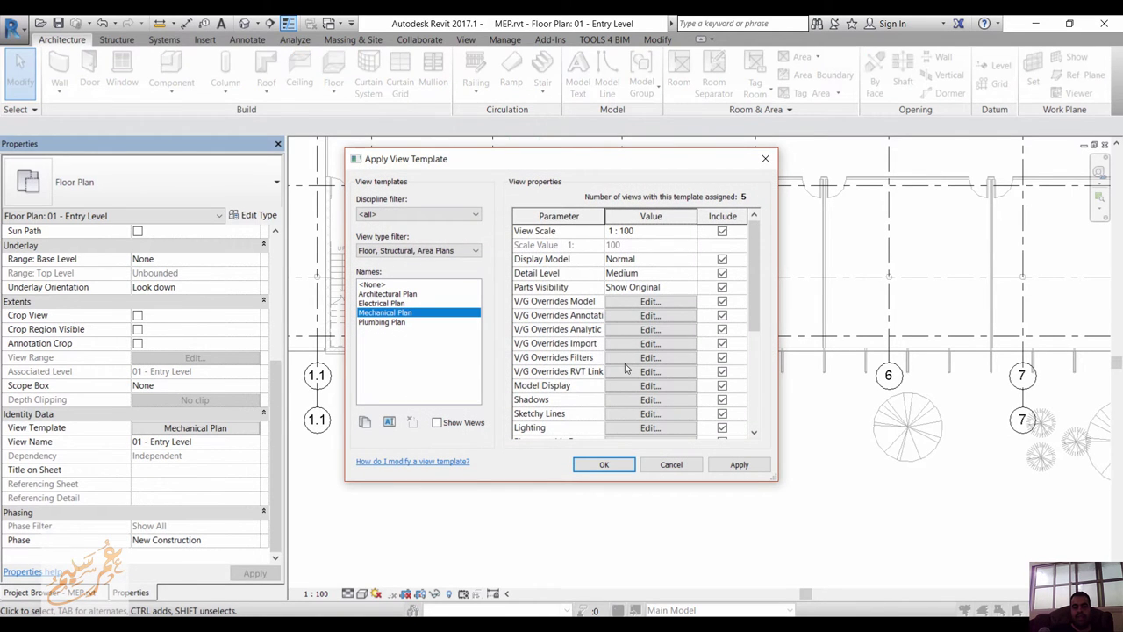
{"action": "left_click", "coordinate": [629, 371]}
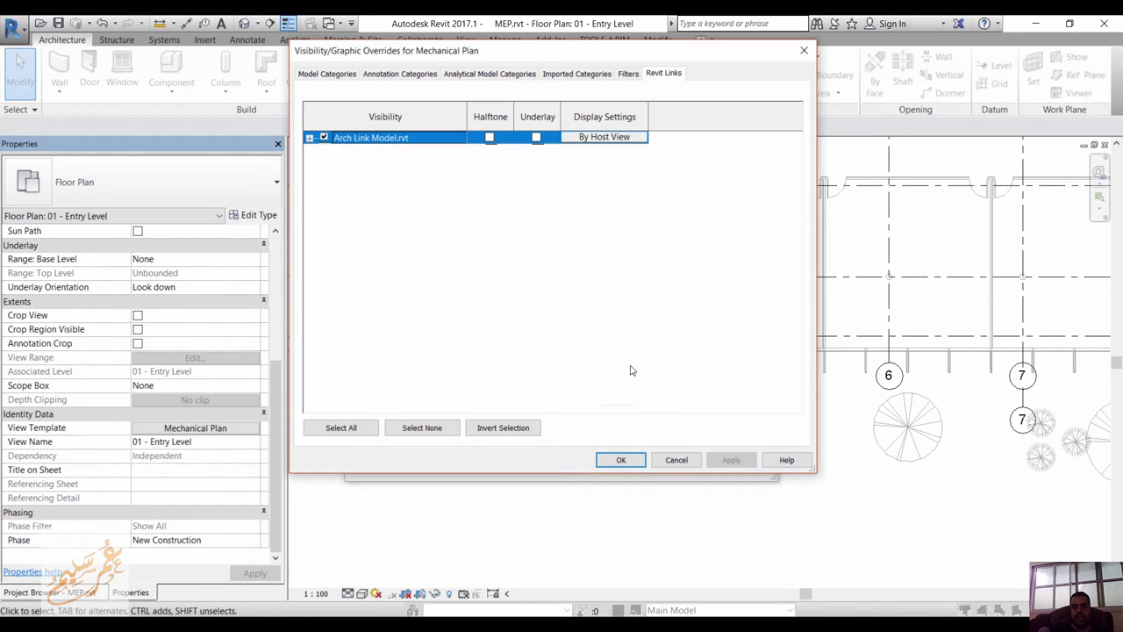
{"action": "left_click", "coordinate": [603, 138]}
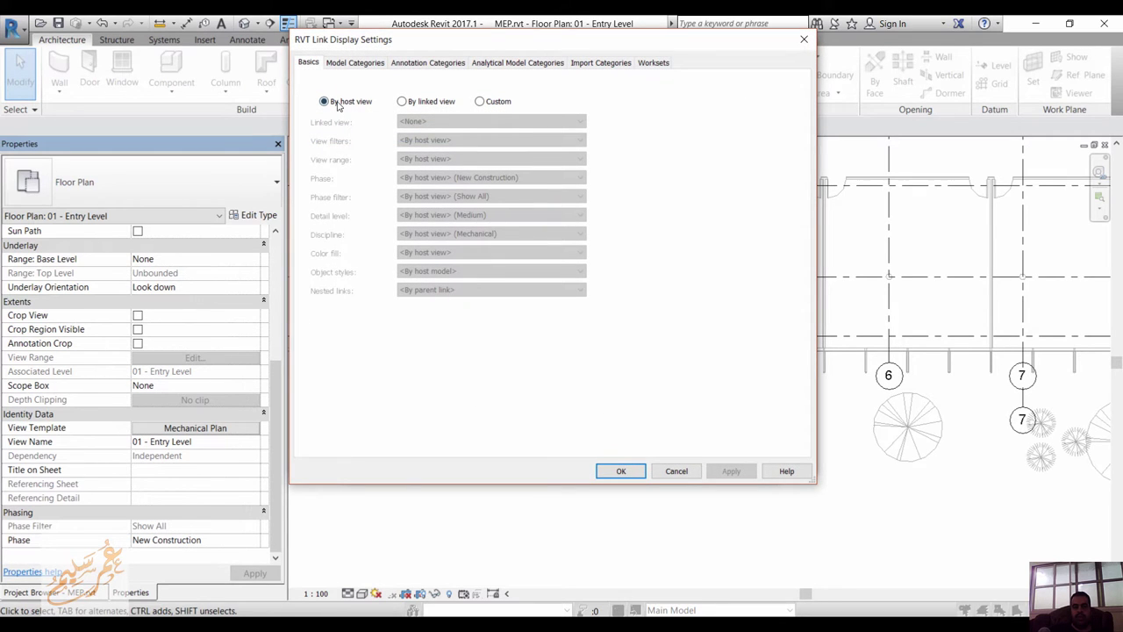
Try By host view, By linked view and Custom link display, setting view filters to By Host View
{"action": "left_click", "coordinate": [338, 103]}
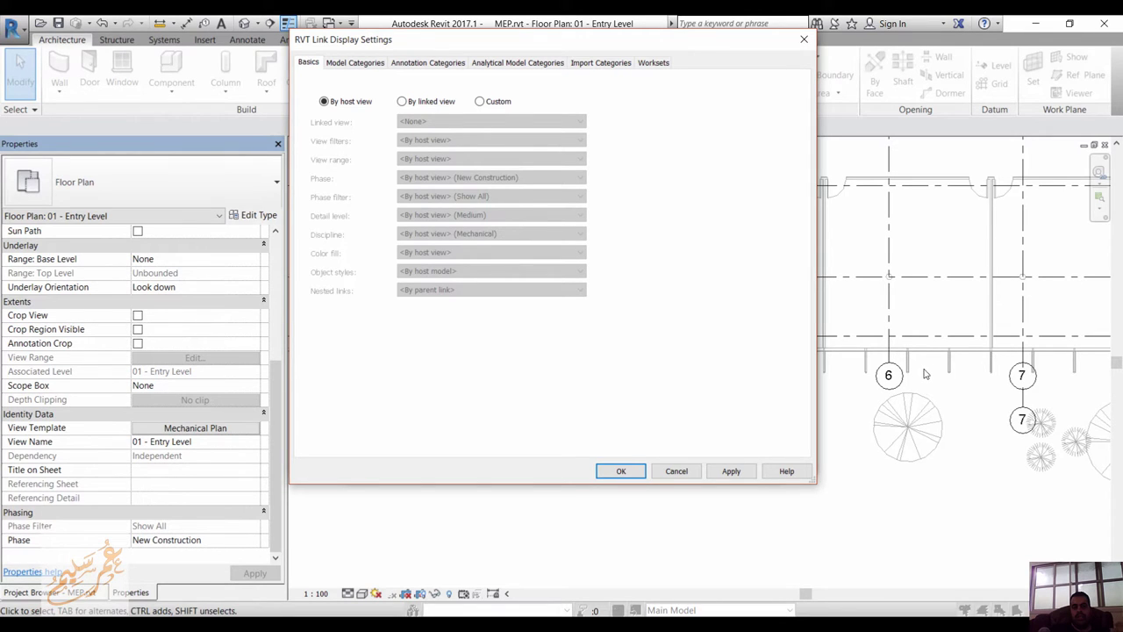
{"action": "left_click", "coordinate": [423, 103]}
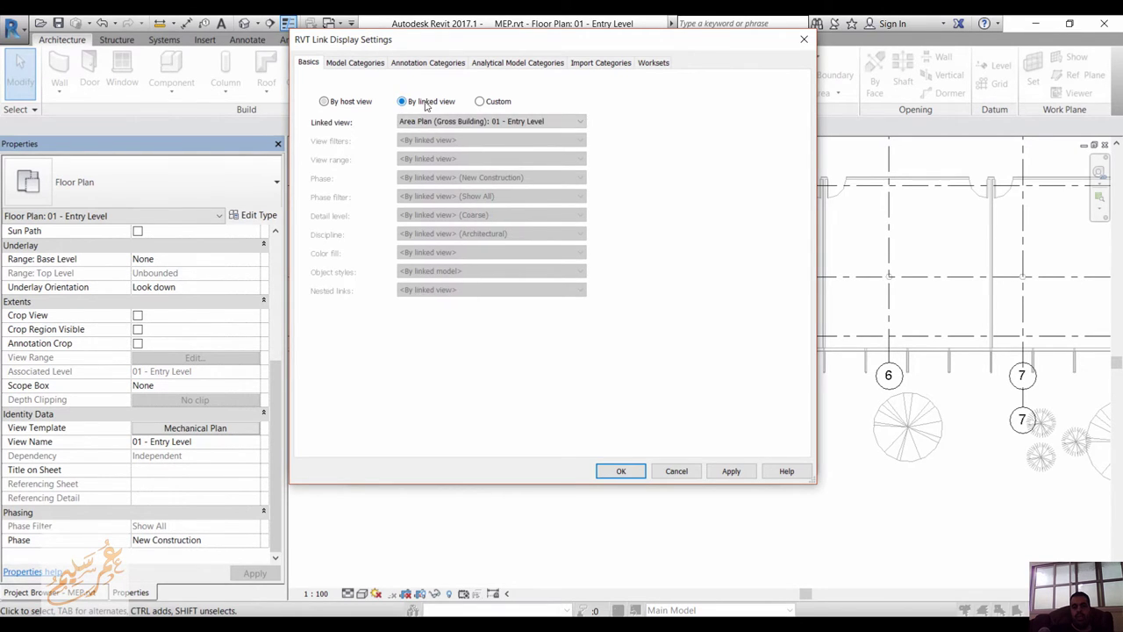
{"action": "left_click", "coordinate": [494, 103]}
{"action": "left_click", "coordinate": [437, 103]}
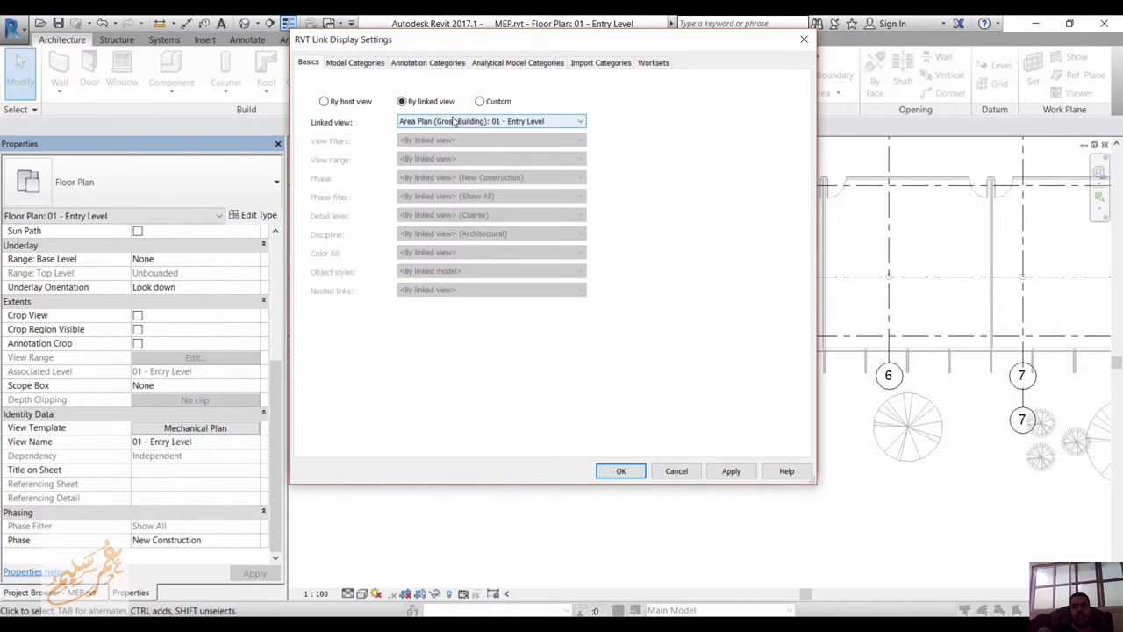
{"action": "left_click", "coordinate": [482, 102]}
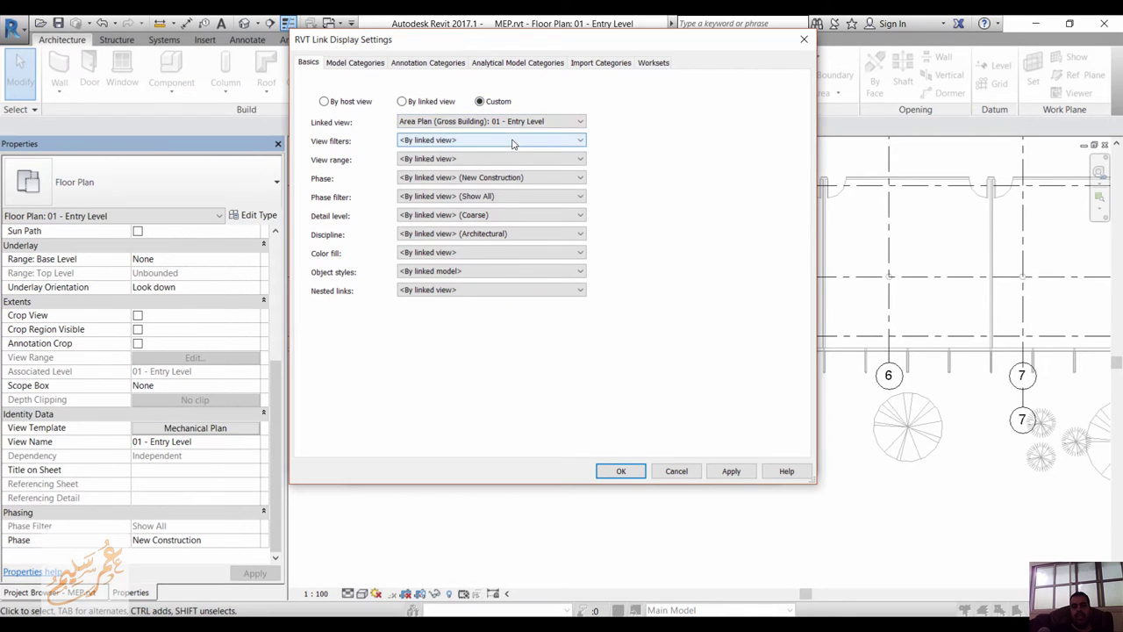
{"action": "left_click", "coordinate": [487, 143]}
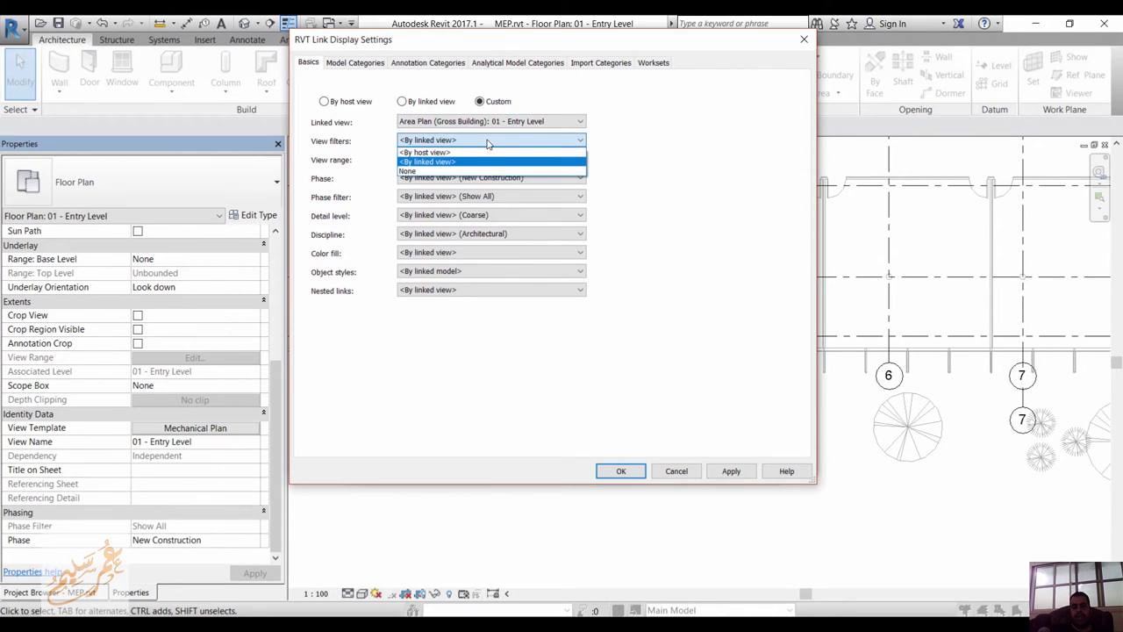
{"action": "left_click", "coordinate": [435, 153]}
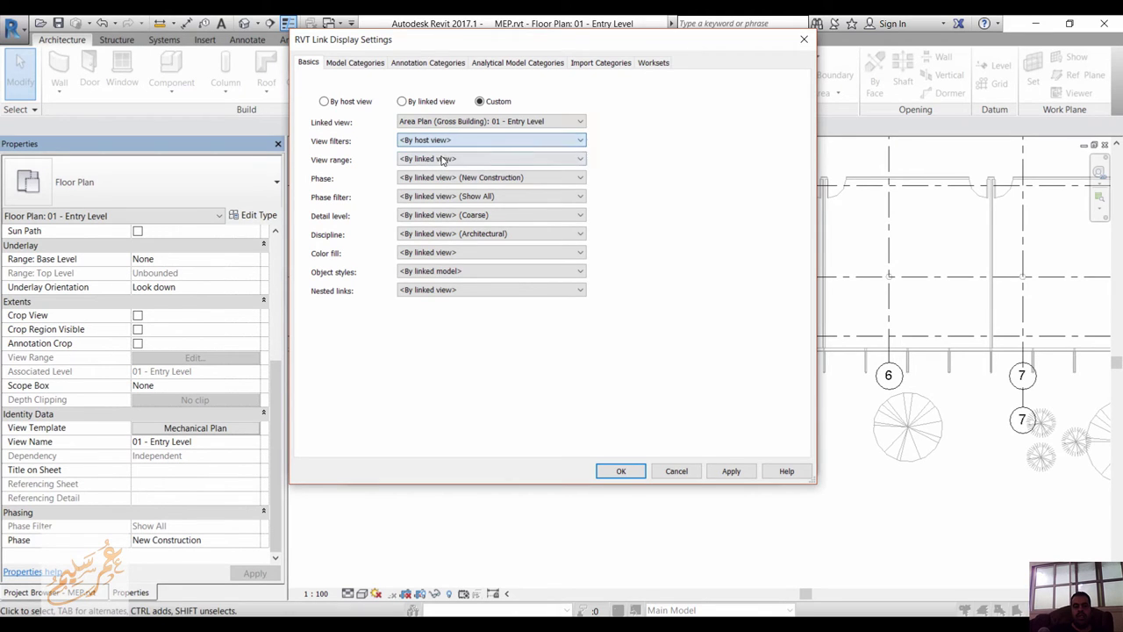
Settle on Custom display using linked view Area Plan (Gross Building): 01 - Entry Level
{"action": "left_click", "coordinate": [349, 101]}
{"action": "left_click", "coordinate": [479, 102]}
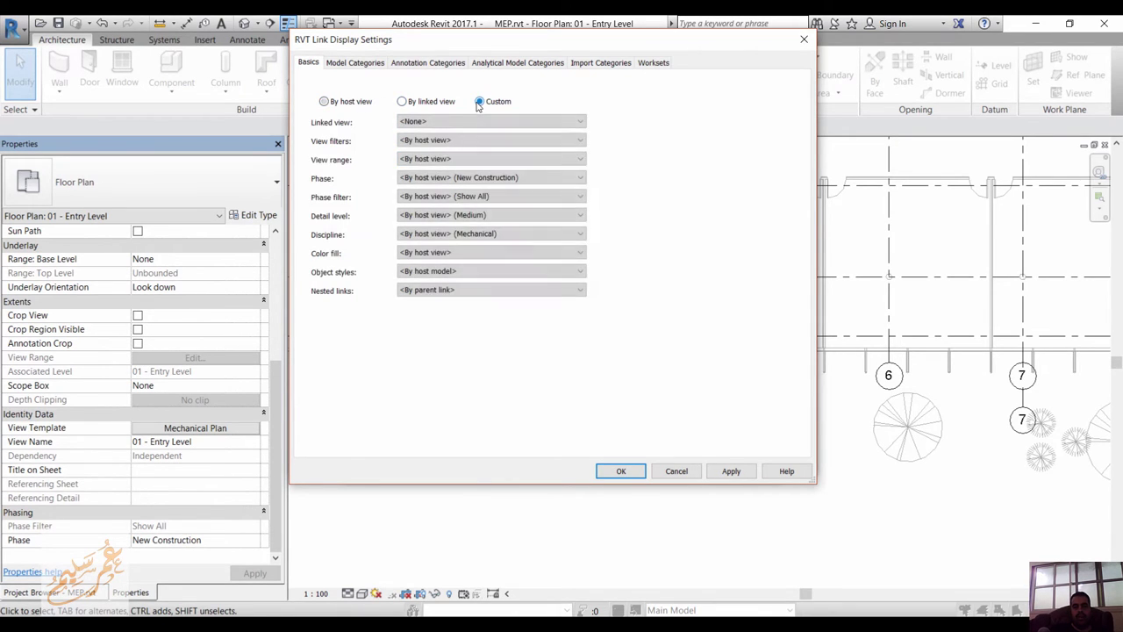
{"action": "left_click", "coordinate": [457, 141]}
{"action": "left_click", "coordinate": [457, 141]}
{"action": "left_click", "coordinate": [421, 103]}
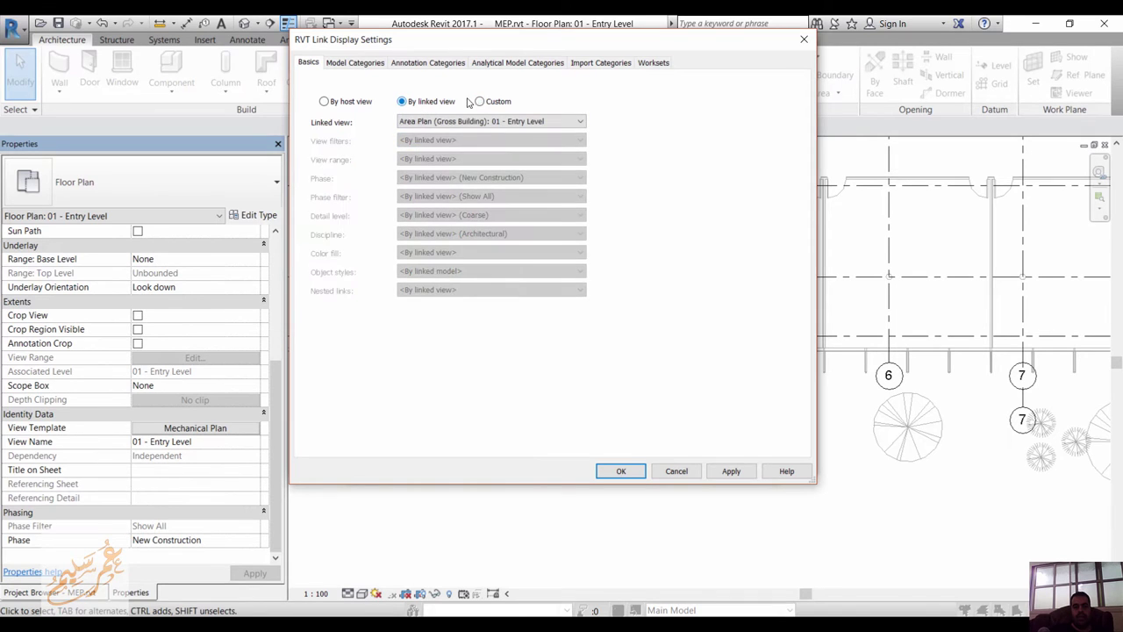
{"action": "left_click", "coordinate": [482, 102]}
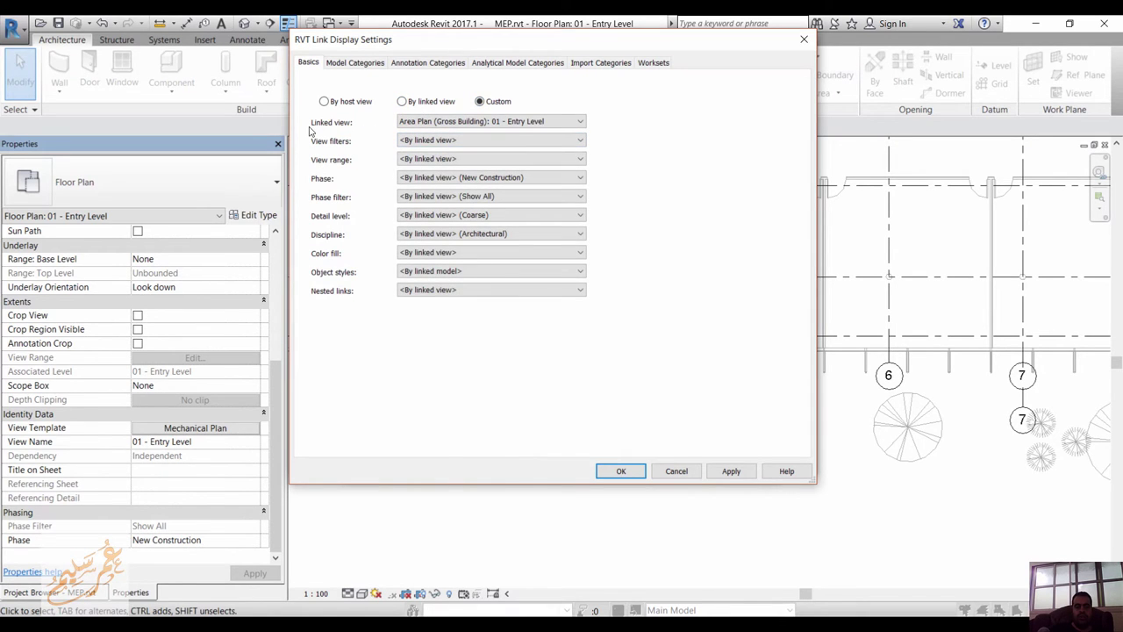
Set the link's linked view to <None> and keep view filters following the host view
{"action": "left_click", "coordinate": [430, 123]}
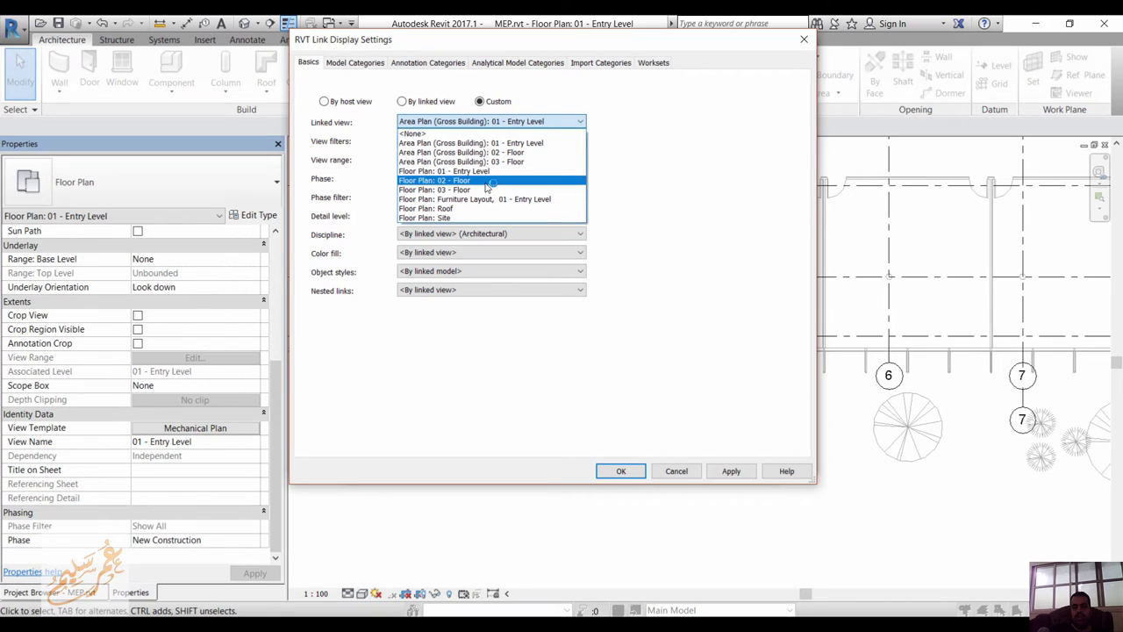
{"action": "left_click", "coordinate": [523, 134]}
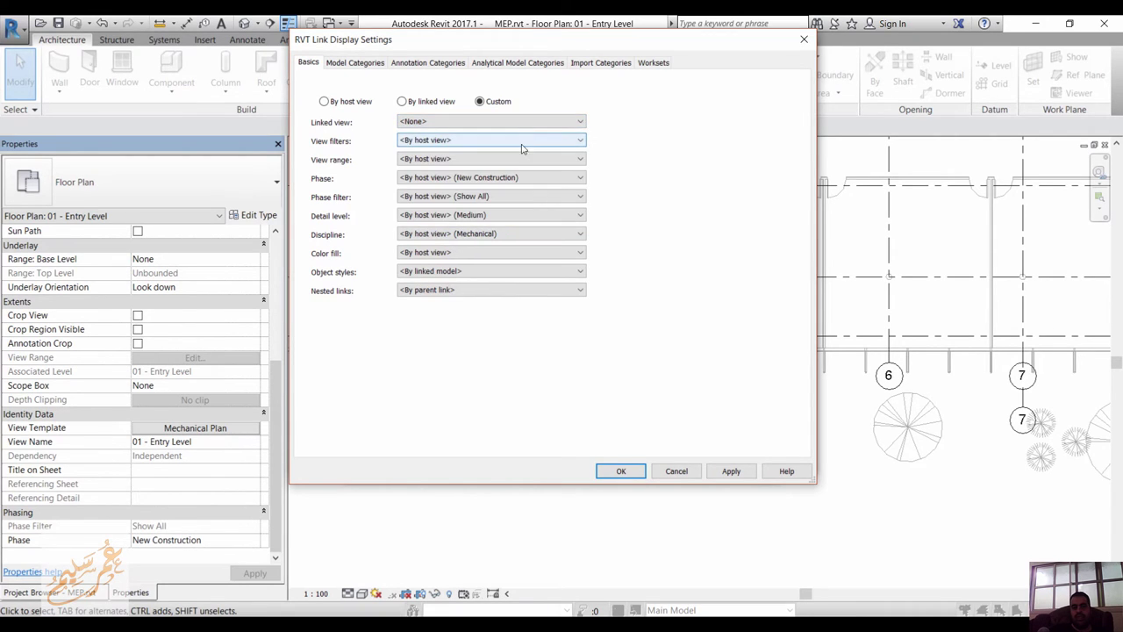
{"action": "left_click", "coordinate": [464, 140]}
{"action": "left_click", "coordinate": [464, 139]}
{"action": "left_click", "coordinate": [402, 101]}
{"action": "left_click", "coordinate": [480, 101]}
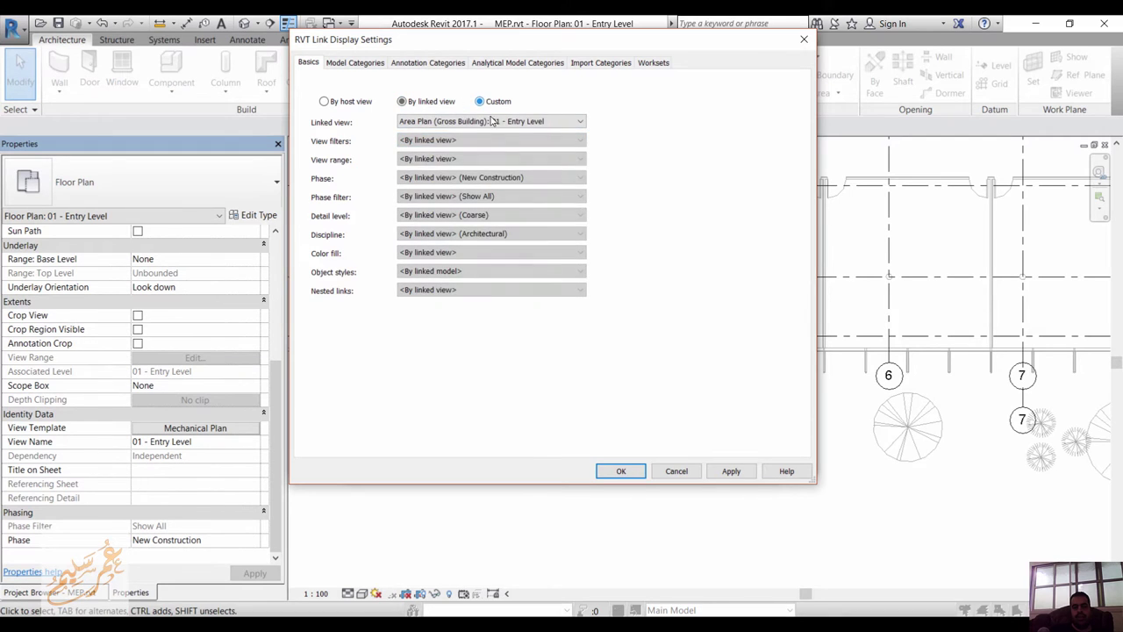
{"action": "left_click", "coordinate": [491, 121]}
{"action": "left_click", "coordinate": [485, 134]}
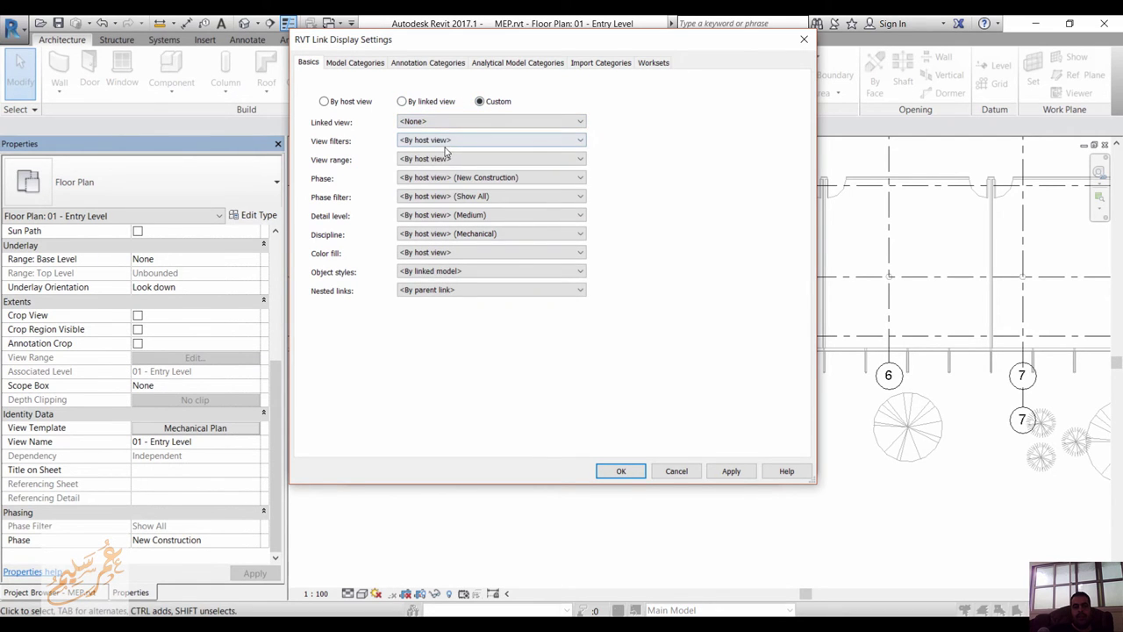
{"action": "left_click", "coordinate": [439, 142]}
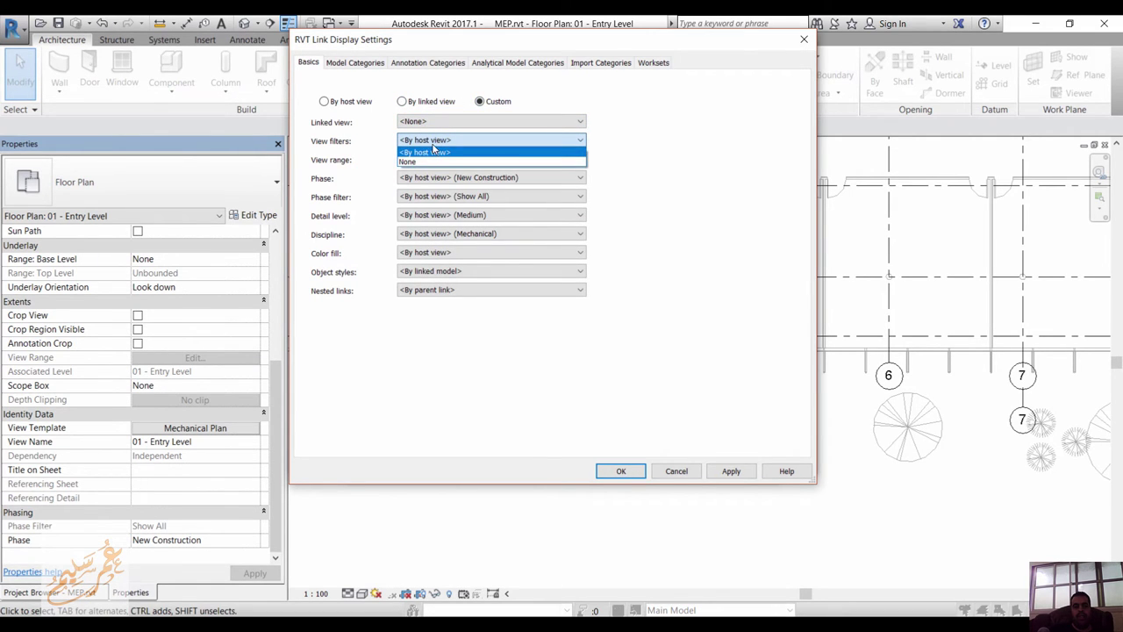
{"action": "left_click", "coordinate": [434, 151]}
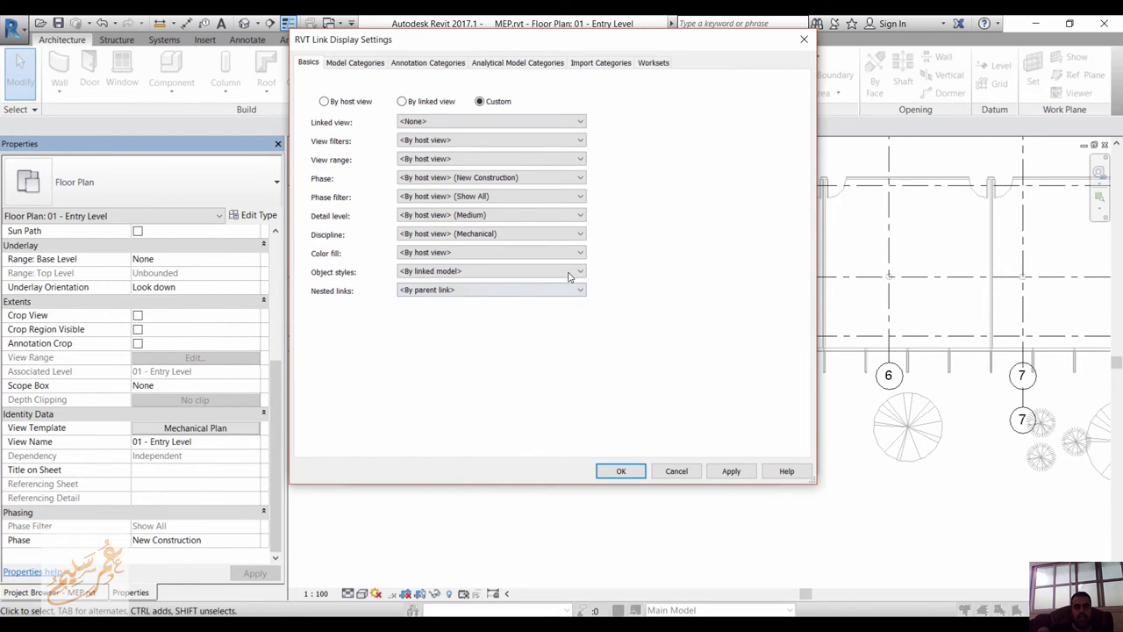
Set the link's Model Categories to <Custom> and switch off Doors
{"action": "left_click", "coordinate": [375, 68]}
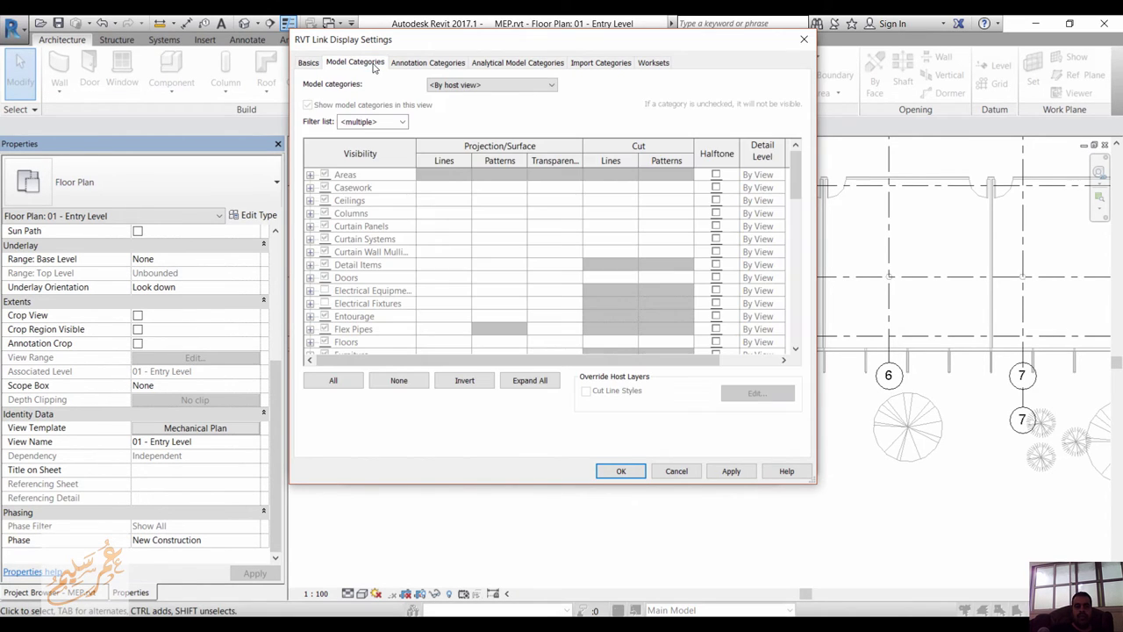
{"action": "left_click", "coordinate": [461, 85]}
{"action": "left_click", "coordinate": [458, 106]}
{"action": "left_click", "coordinate": [374, 229]}
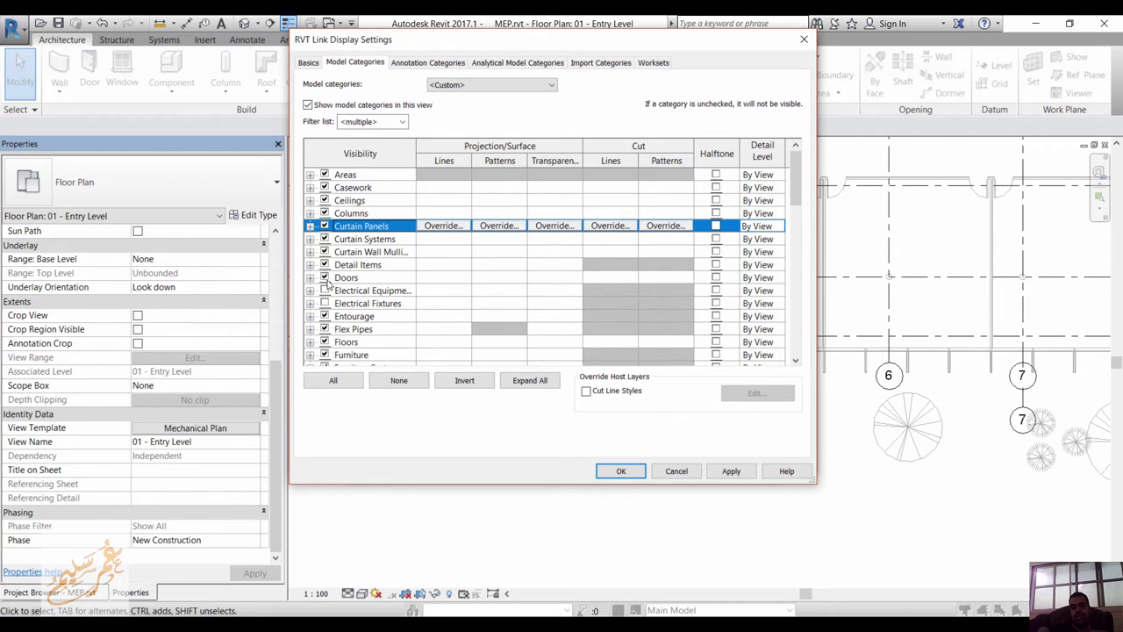
{"action": "left_click", "coordinate": [324, 278]}
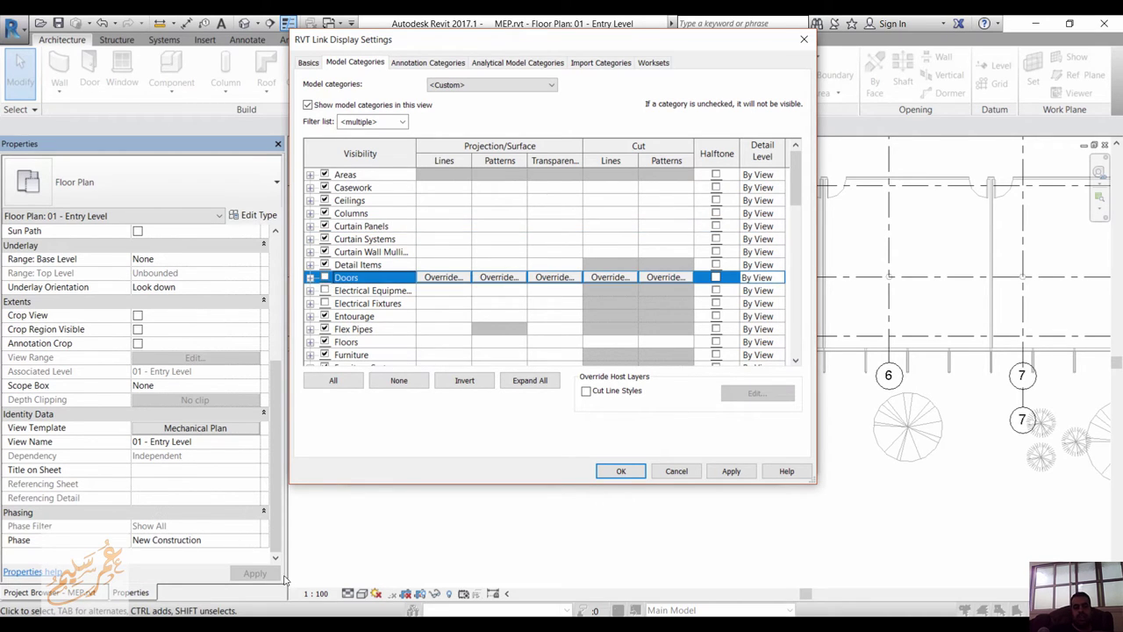
{"action": "left_click", "coordinate": [425, 63]}
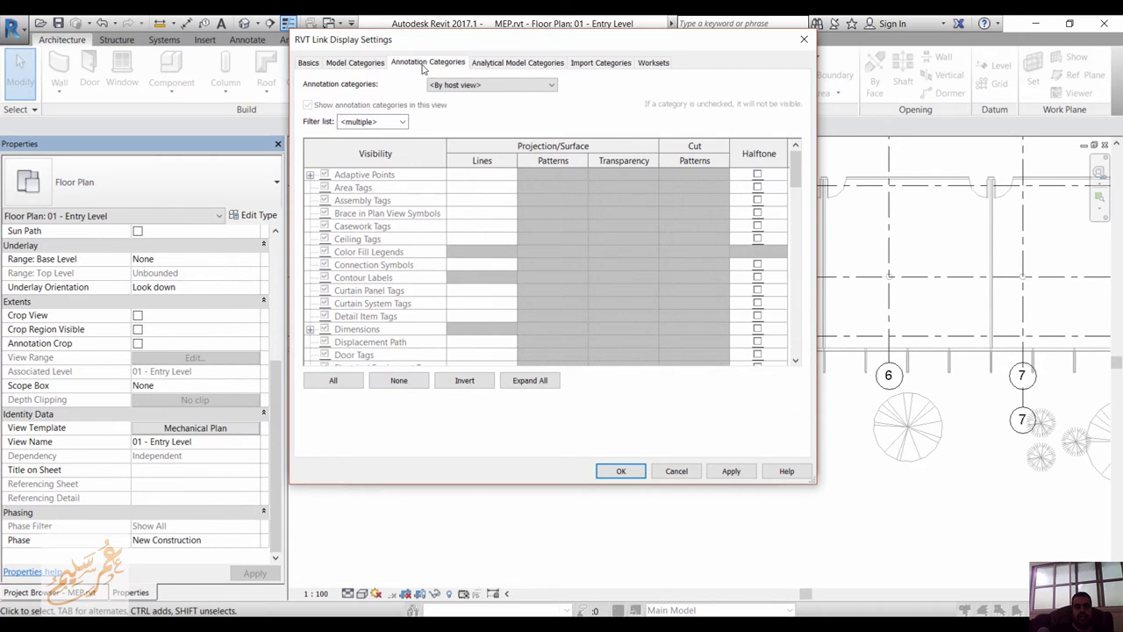
Set the link's Annotation Categories to <Custom> and switch off Grids
{"action": "left_click", "coordinate": [489, 85]}
{"action": "left_click", "coordinate": [469, 108]}
{"action": "left_click", "coordinate": [377, 265]}
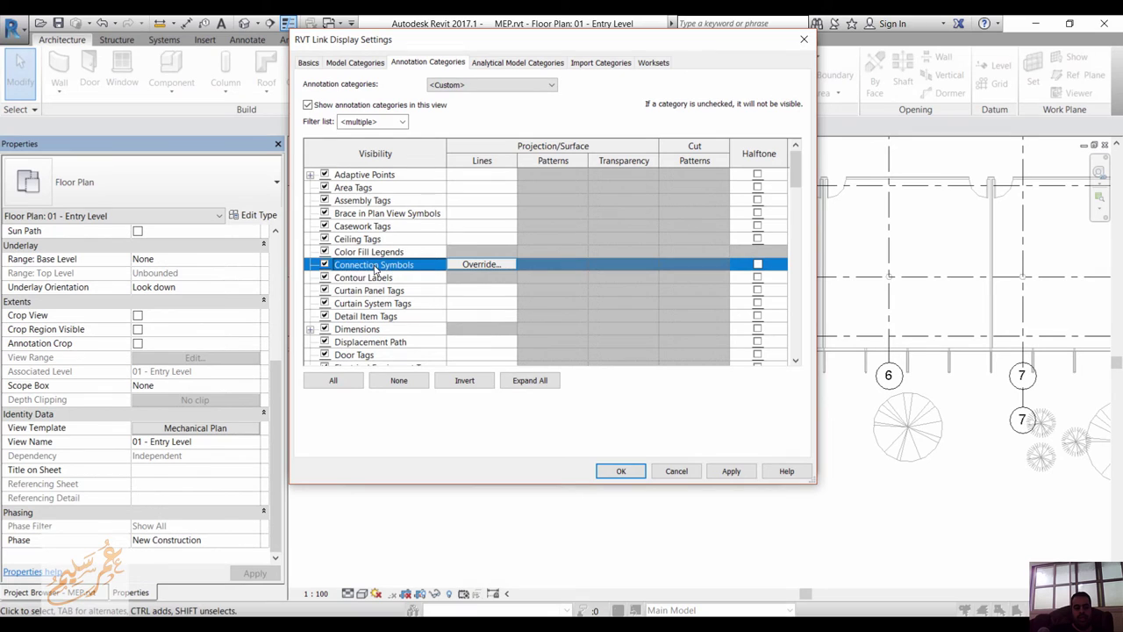
{"action": "key", "text": "g"}
{"action": "scroll", "coordinate": [404, 320], "scroll_direction": "down", "scroll_amount": 1}
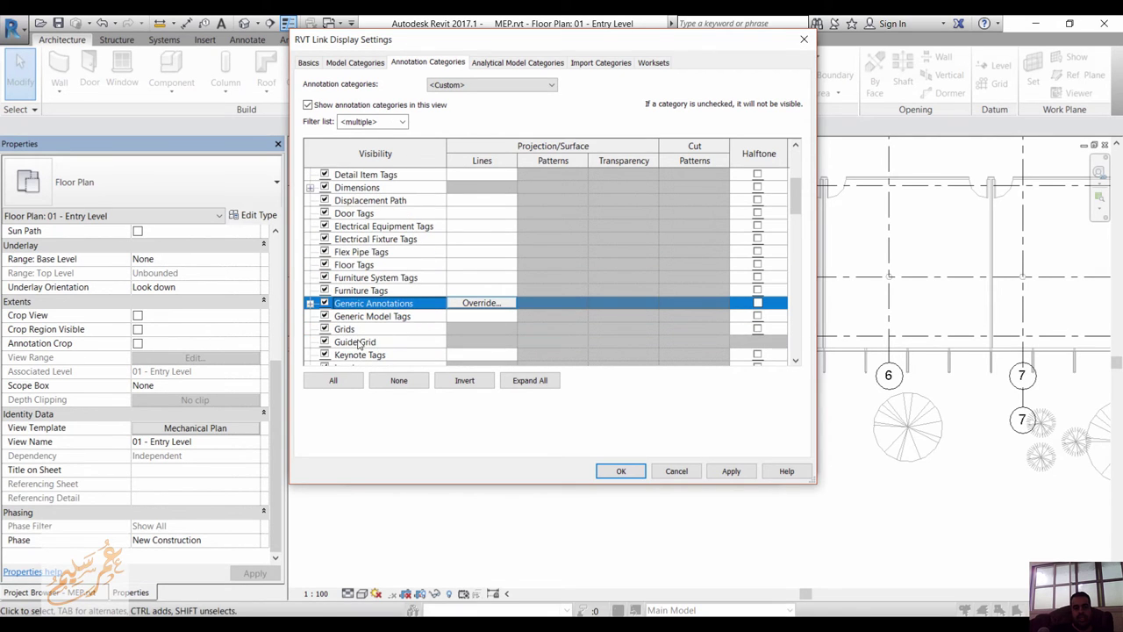
{"action": "left_click", "coordinate": [352, 330]}
{"action": "left_click", "coordinate": [325, 329]}
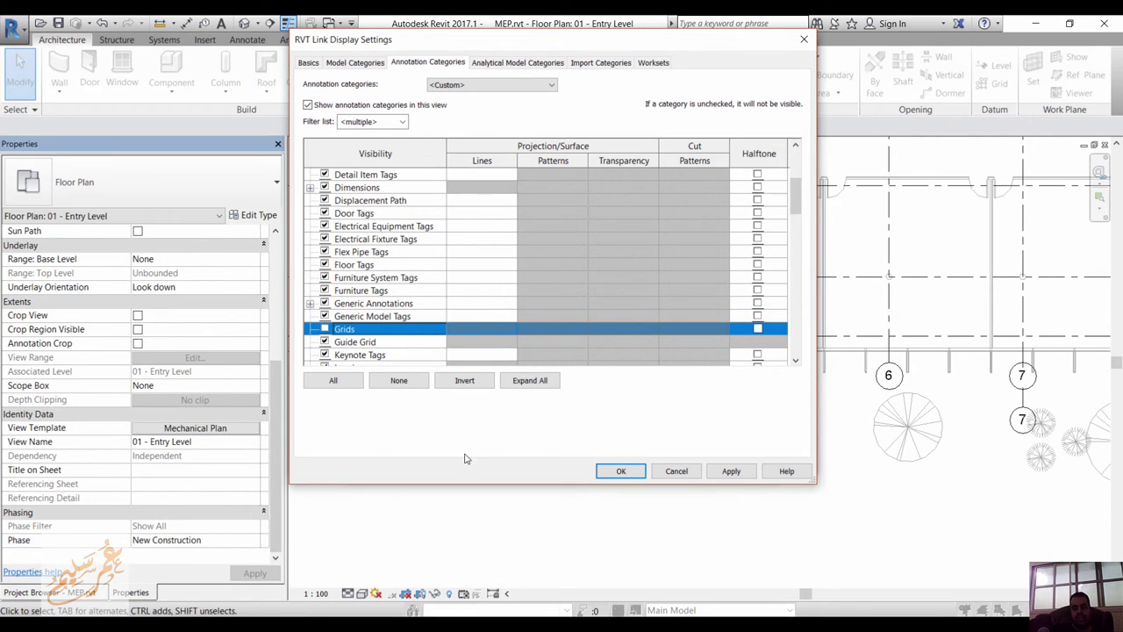
Confirm the link and template overrides and apply the Mechanical Plan template to the plan
{"action": "left_click", "coordinate": [620, 472]}
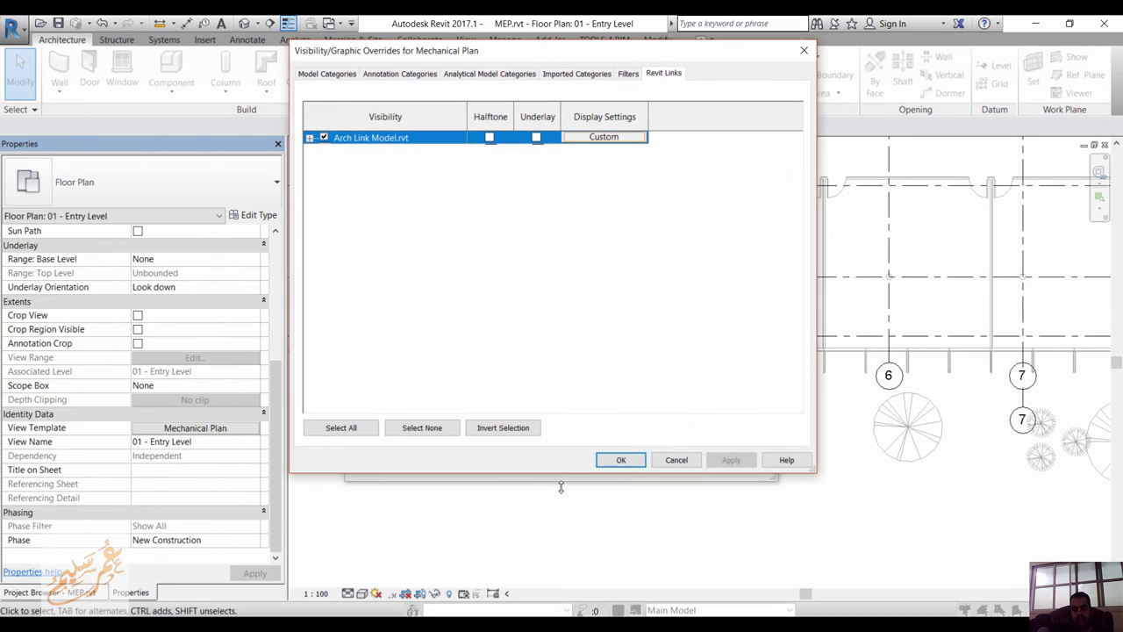
{"action": "left_click", "coordinate": [620, 460]}
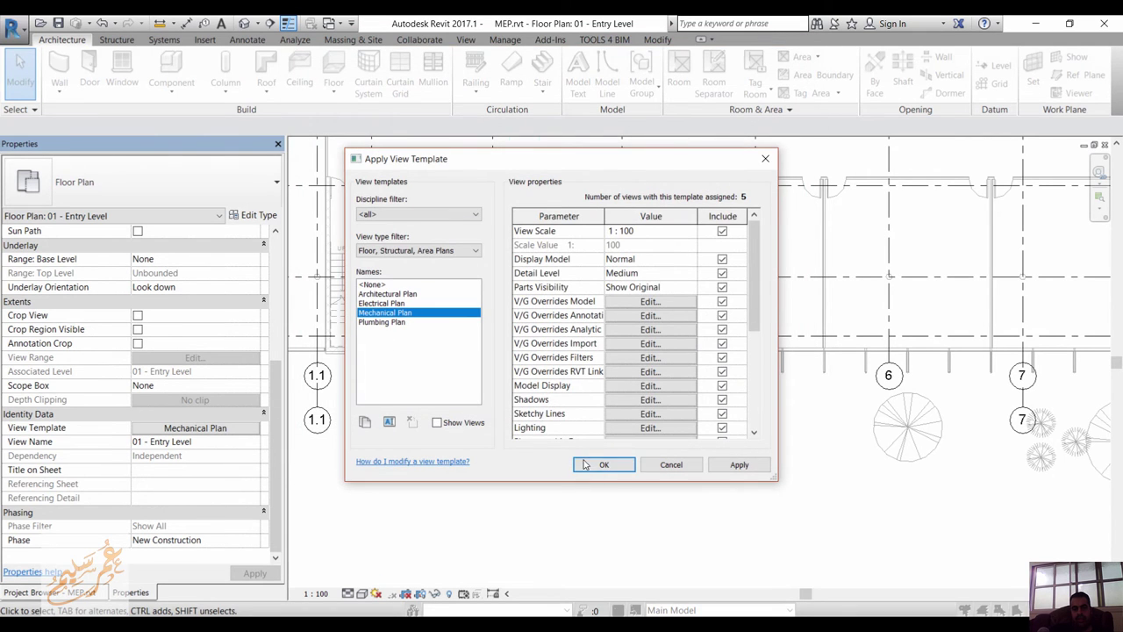
{"action": "left_click", "coordinate": [588, 469]}
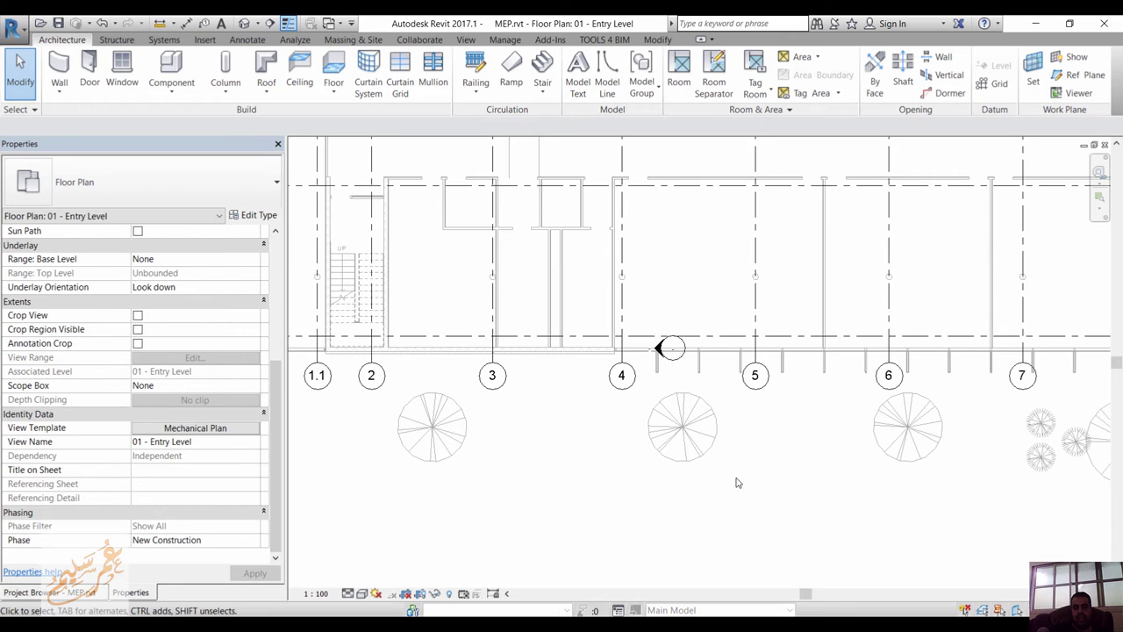
{"action": "scroll", "coordinate": [742, 485], "scroll_direction": "down", "scroll_amount": 1}
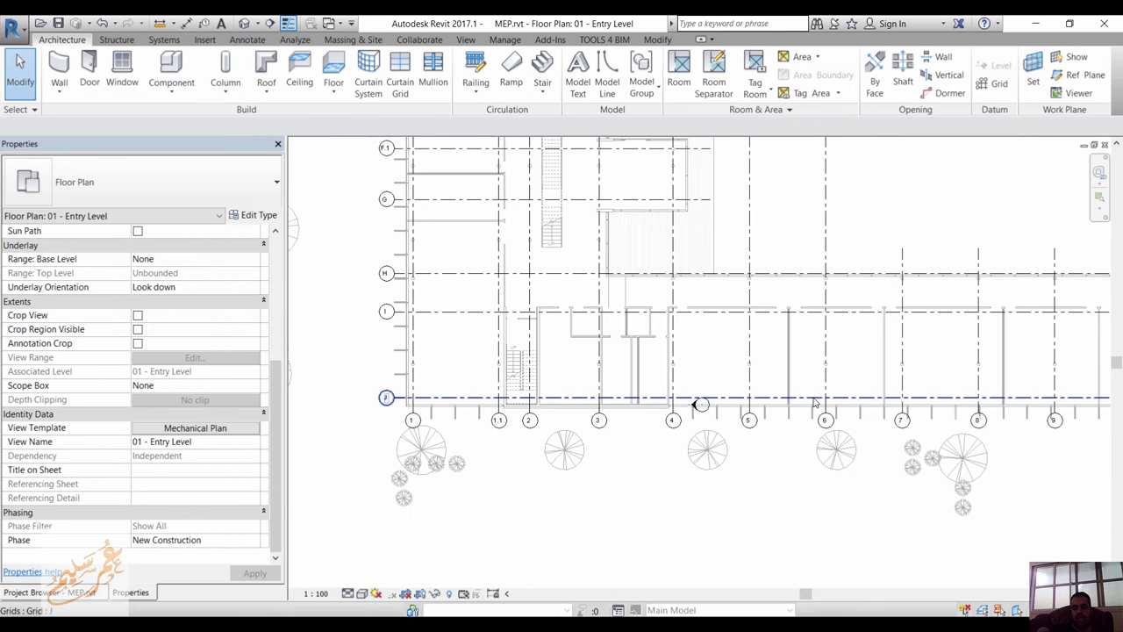
{"action": "scroll", "coordinate": [755, 495], "scroll_direction": "down", "scroll_amount": 1}
{"action": "scroll", "coordinate": [772, 514], "scroll_direction": "down", "scroll_amount": 1}
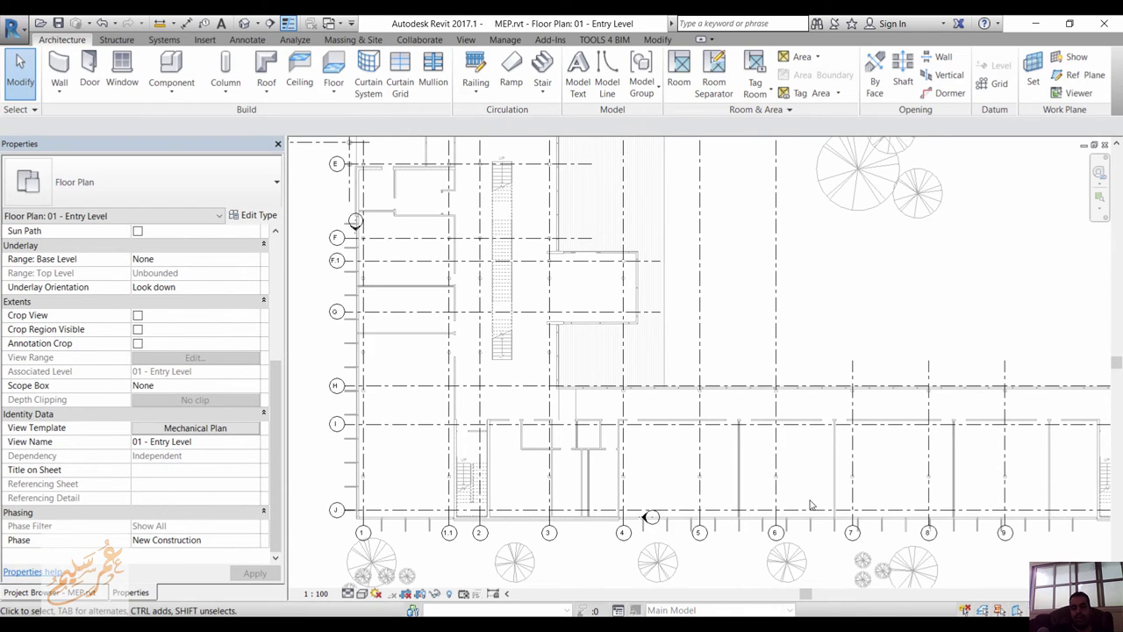
{"action": "scroll", "coordinate": [461, 471], "scroll_direction": "down", "scroll_amount": 1}
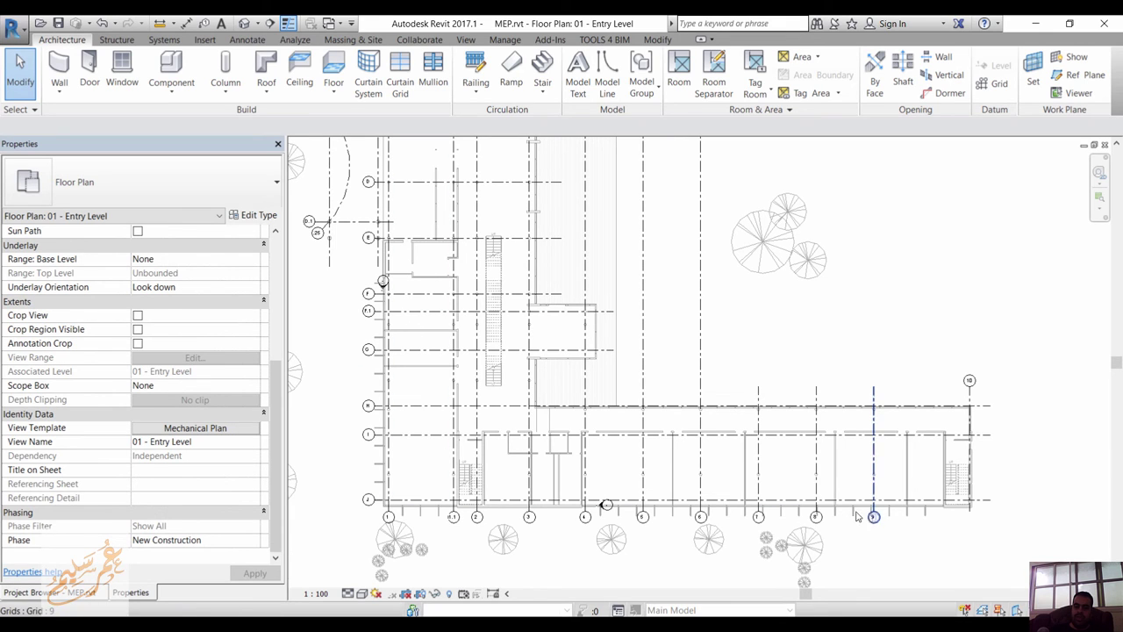
Pull the top ends of grids 7–10 down to shorten them
{"action": "left_click", "coordinate": [876, 461]}
{"action": "middle_click_drag", "start_coordinate": [884, 465], "coordinate": [825, 368]}
{"action": "scroll", "coordinate": [824, 369], "scroll_direction": "up", "scroll_amount": 2}
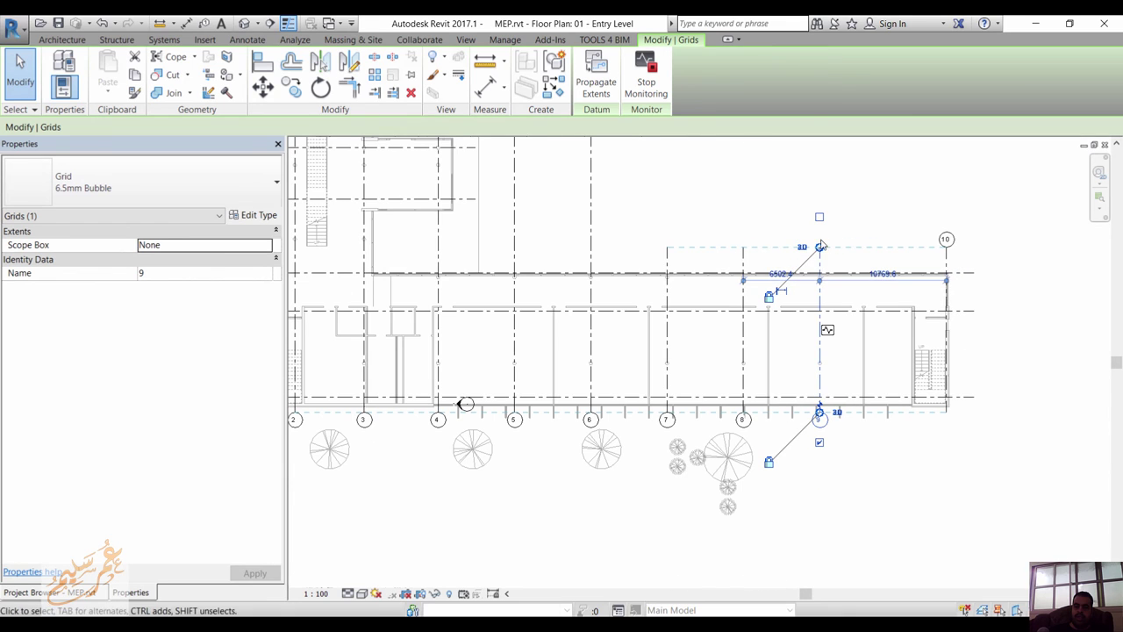
{"action": "left_click_drag", "start_coordinate": [825, 375], "coordinate": [820, 389]}
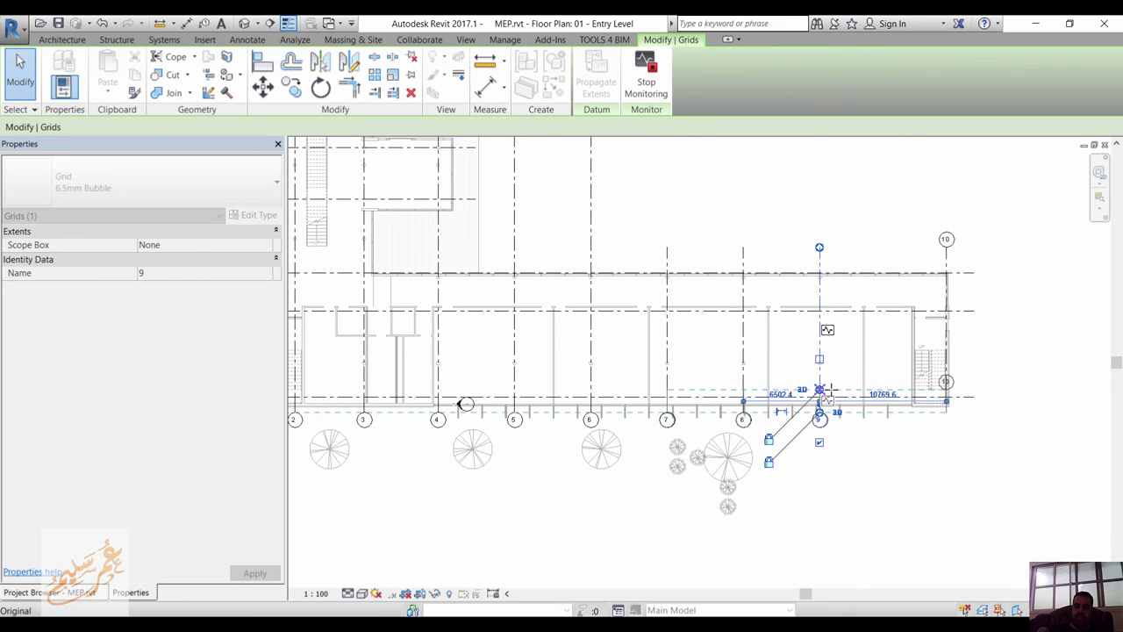
{"action": "scroll", "coordinate": [971, 383], "scroll_direction": "up", "scroll_amount": 3}
{"action": "scroll", "coordinate": [971, 392], "scroll_direction": "up", "scroll_amount": 2}
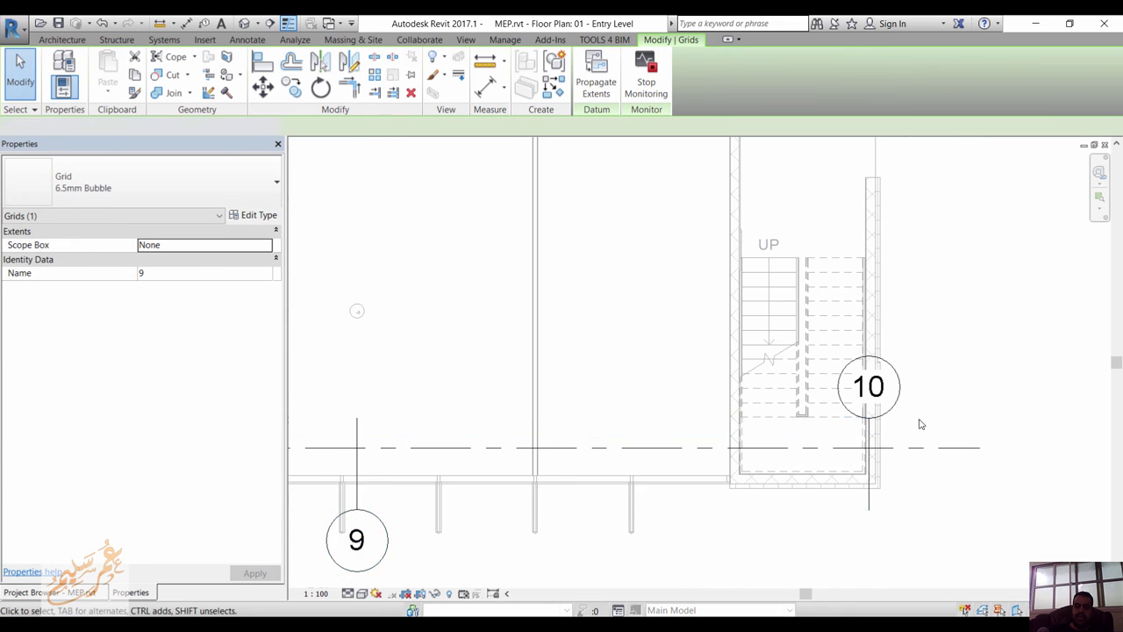
{"action": "left_click", "coordinate": [920, 421]}
Move grid 10's bubble from its top end to its bottom end
{"action": "left_click", "coordinate": [870, 456]}
{"action": "scroll", "coordinate": [873, 505], "scroll_direction": "down", "scroll_amount": 1}
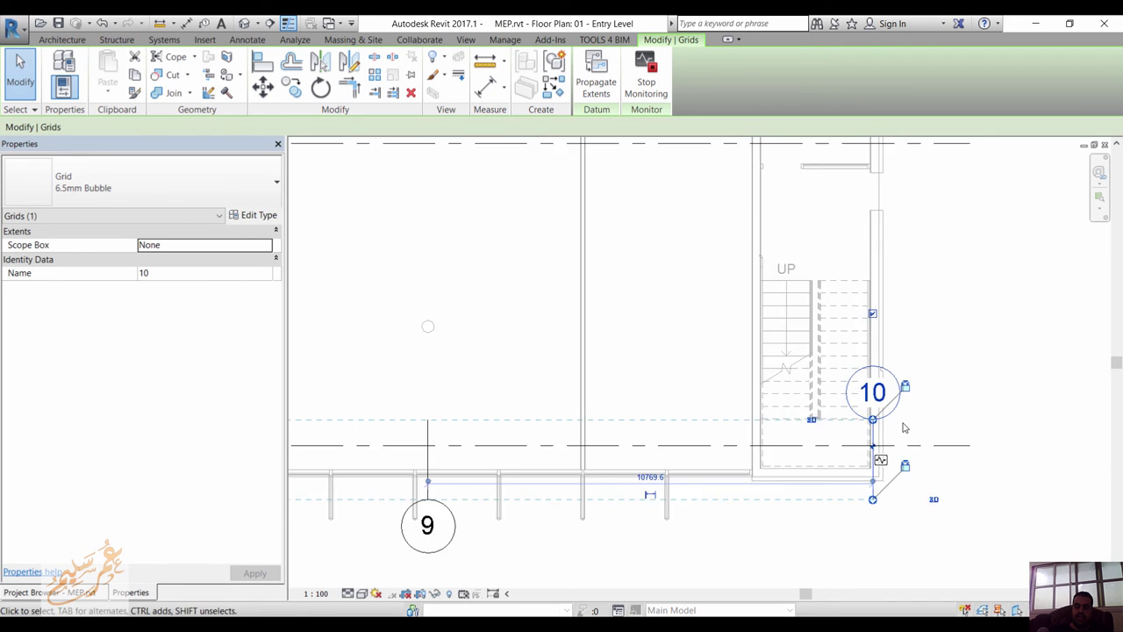
{"action": "scroll", "coordinate": [873, 499], "scroll_direction": "down", "scroll_amount": 2}
{"action": "left_click", "coordinate": [883, 544]}
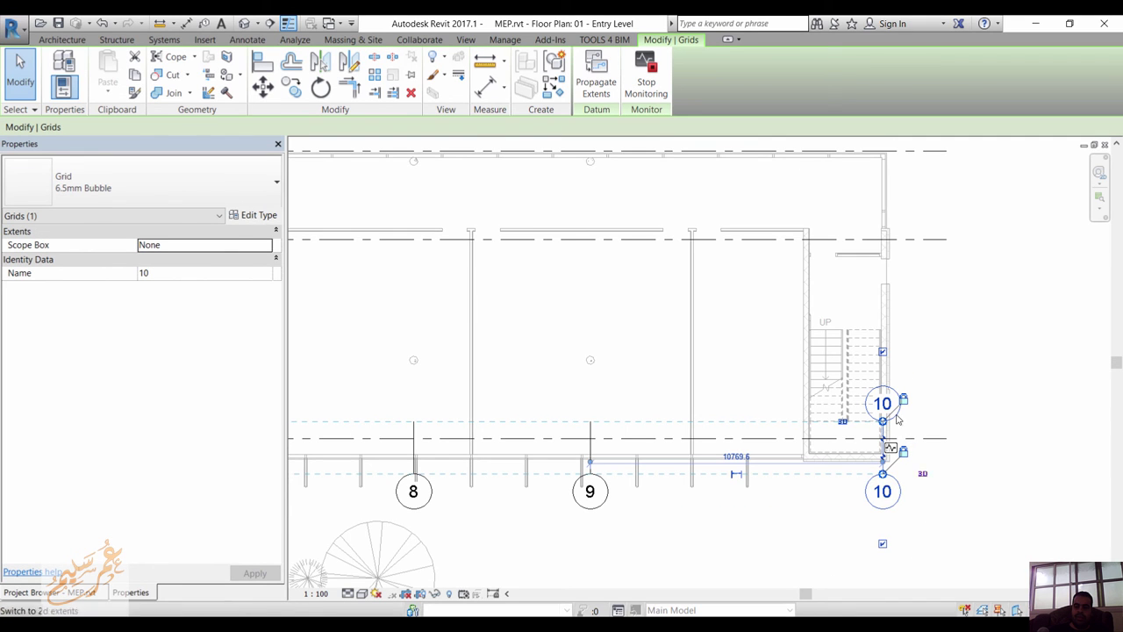
{"action": "left_click", "coordinate": [883, 352]}
{"action": "left_click", "coordinate": [945, 383]}
Shorten grids G and E by dragging their right ends left
{"action": "scroll", "coordinate": [614, 386], "scroll_direction": "down", "scroll_amount": 2}
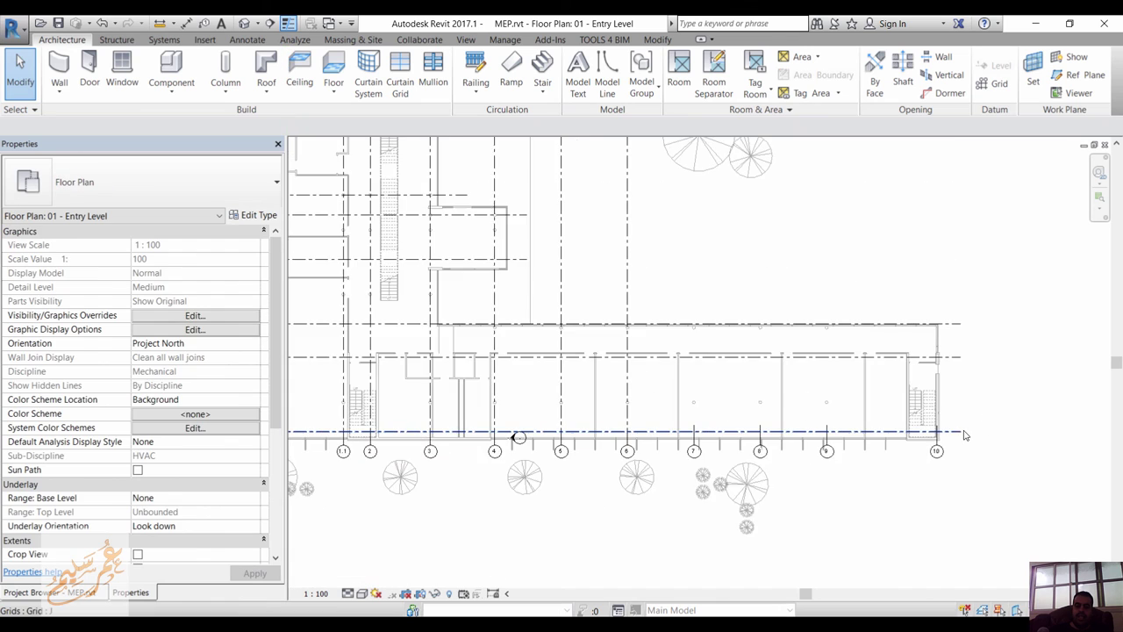
{"action": "scroll", "coordinate": [607, 333], "scroll_direction": "down", "scroll_amount": 1}
{"action": "left_click", "coordinate": [591, 320]}
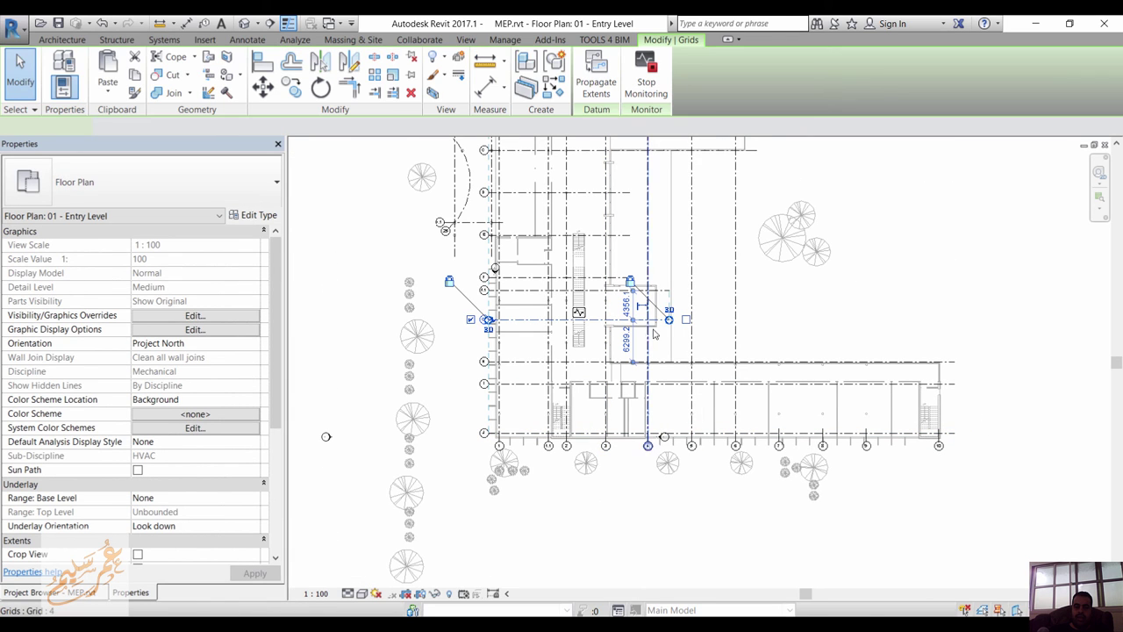
{"action": "left_click_drag", "start_coordinate": [669, 320], "coordinate": [503, 319]}
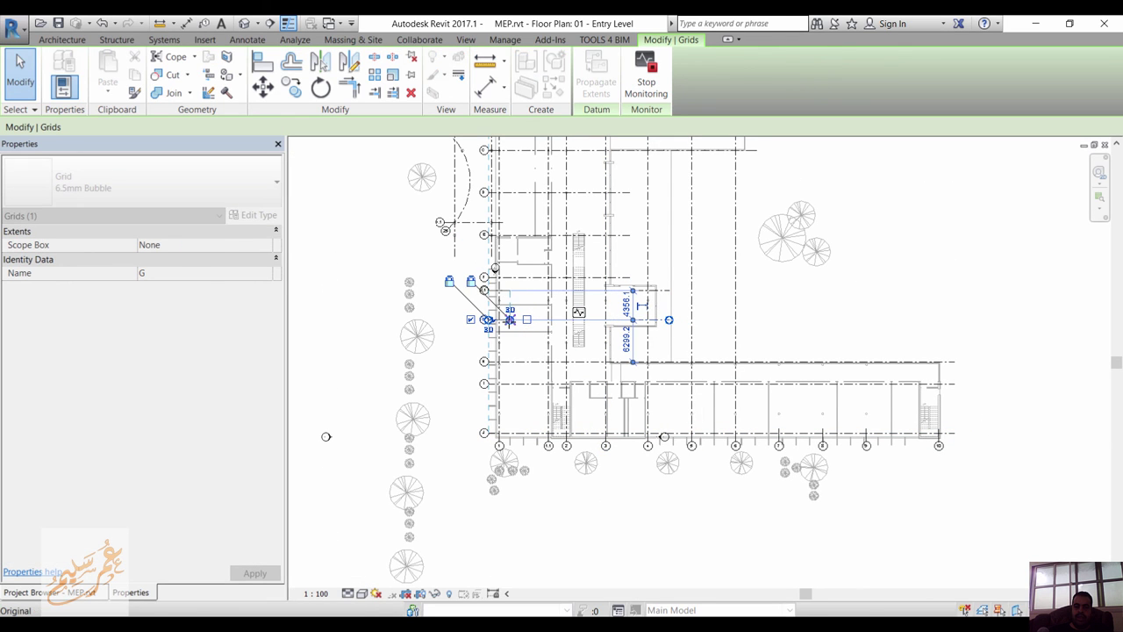
{"action": "middle_click_drag", "start_coordinate": [653, 369], "coordinate": [702, 548]}
{"action": "left_click", "coordinate": [597, 412]}
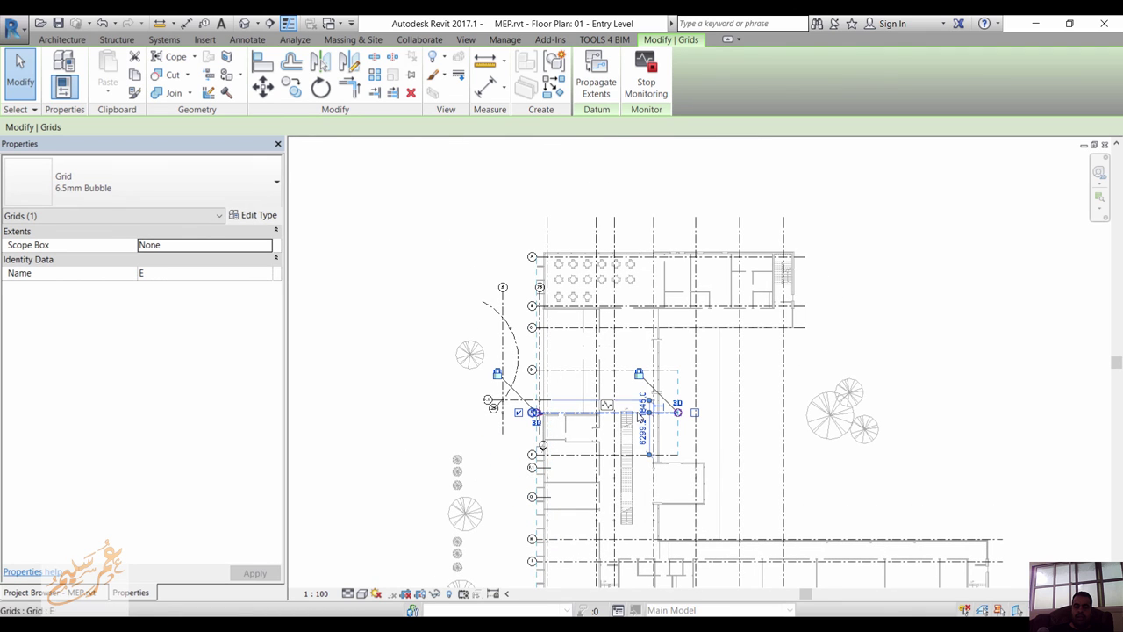
{"action": "left_click_drag", "start_coordinate": [644, 409], "coordinate": [544, 408]}
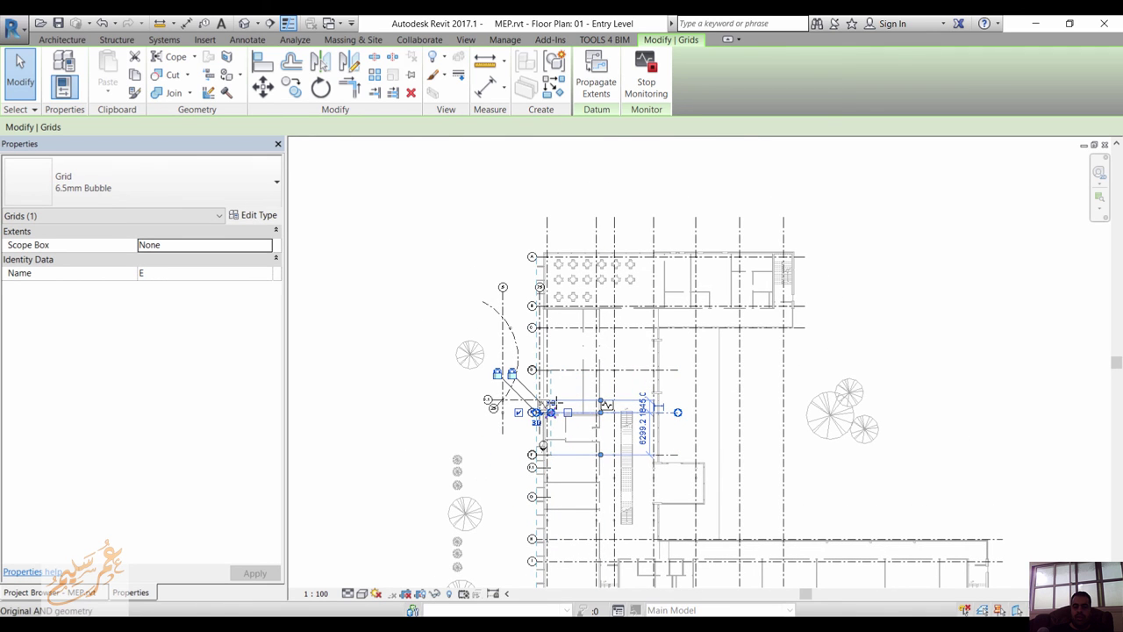
Drag grid 6's top end down to the building's south edge
{"action": "left_click", "coordinate": [783, 386]}
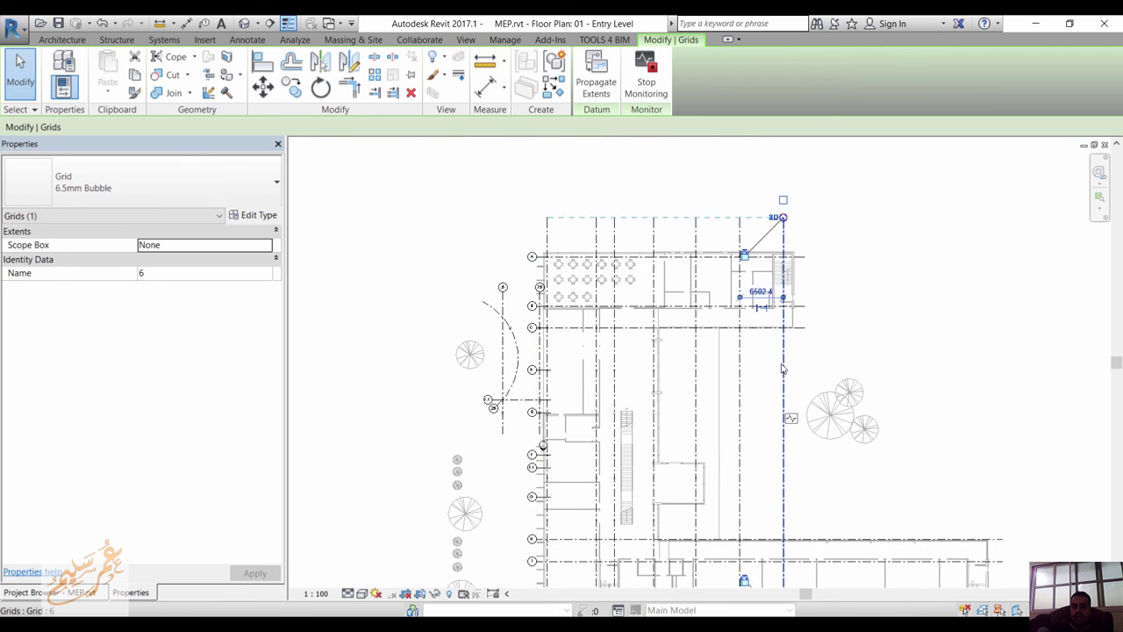
{"action": "scroll", "coordinate": [780, 219], "scroll_direction": "down", "scroll_amount": 2}
{"action": "left_click_drag", "start_coordinate": [780, 219], "coordinate": [781, 509]}
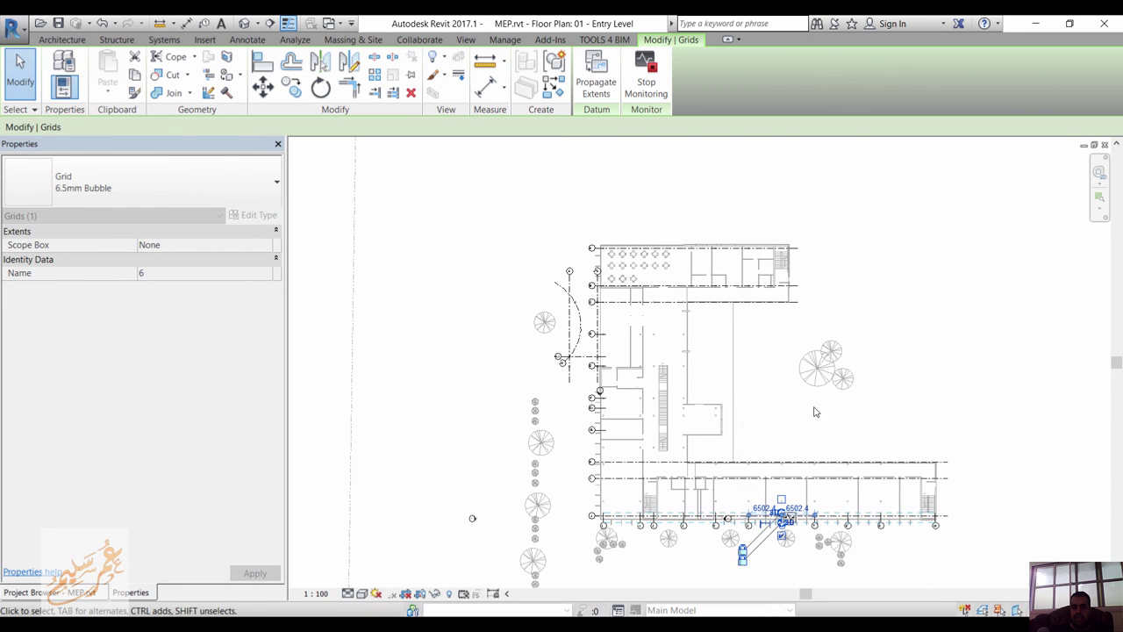
{"action": "left_click", "coordinate": [947, 403]}
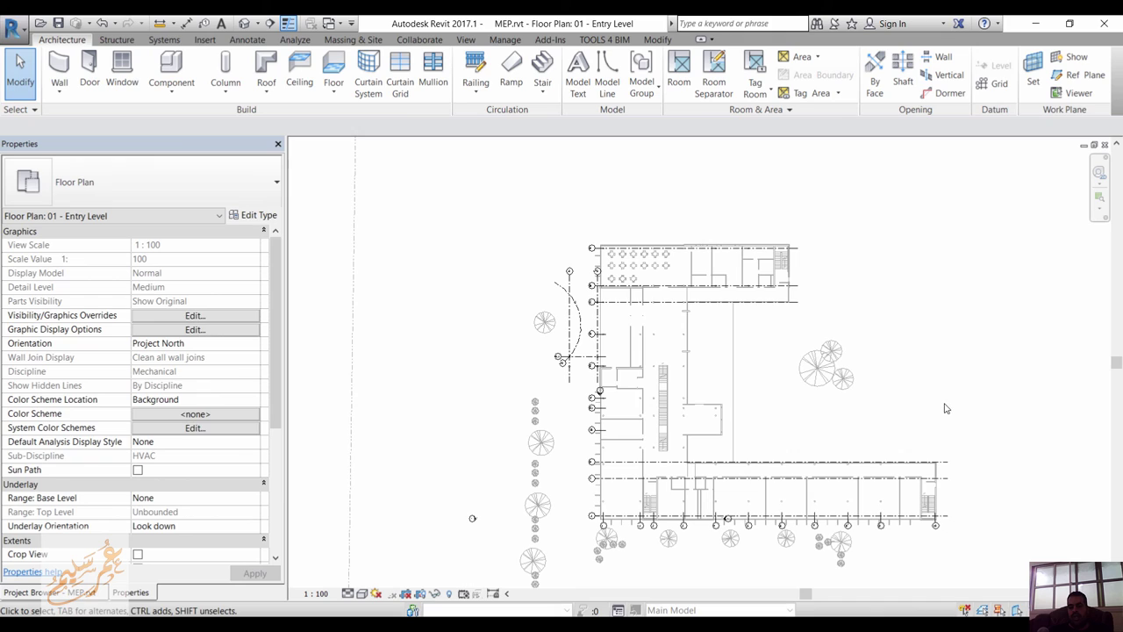